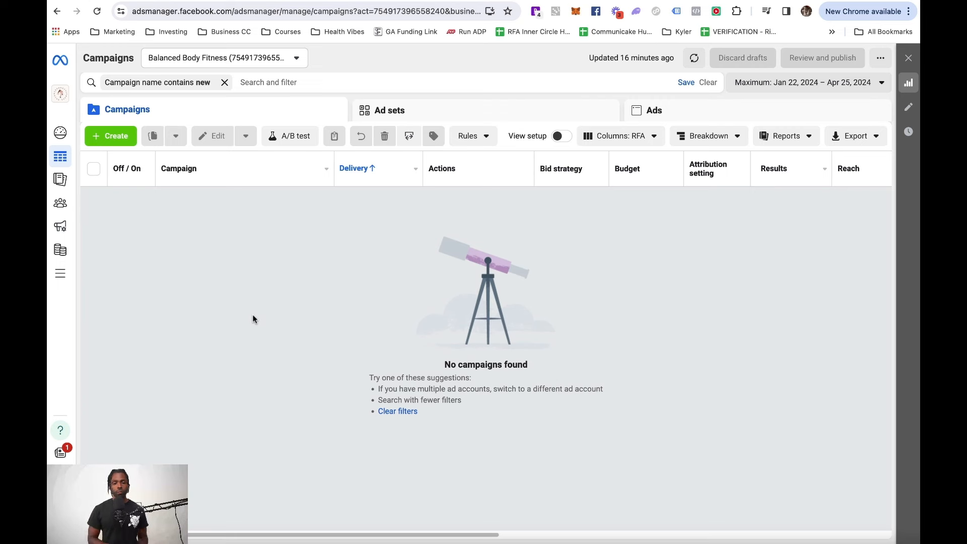
Create a new auction campaign with the Sales objective, using the Manual sales campaign setup
click(114, 139)
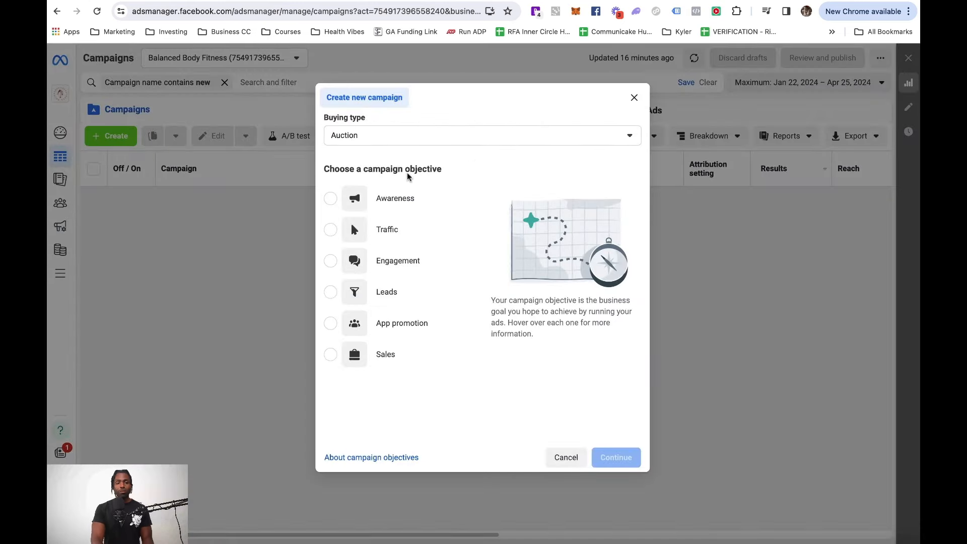
mouse_move(421, 202)
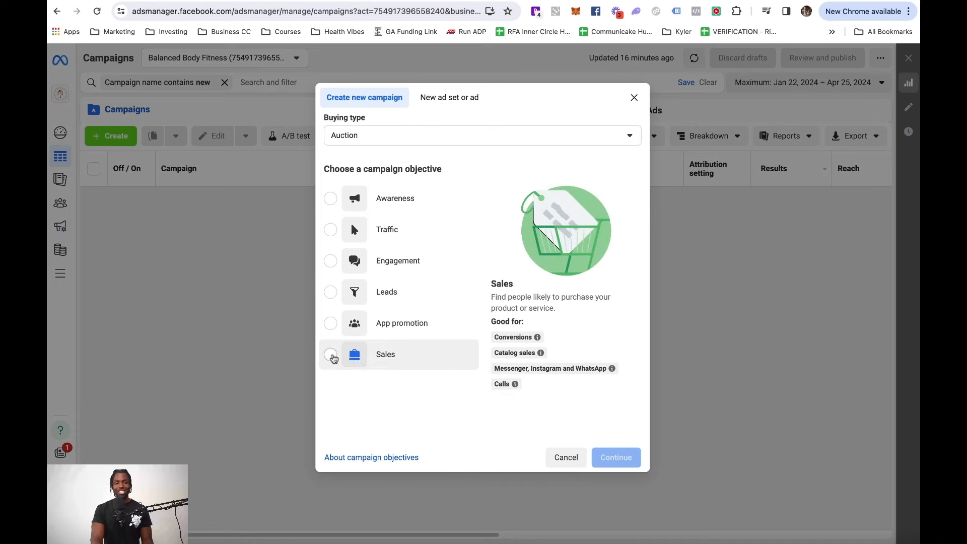
click(331, 355)
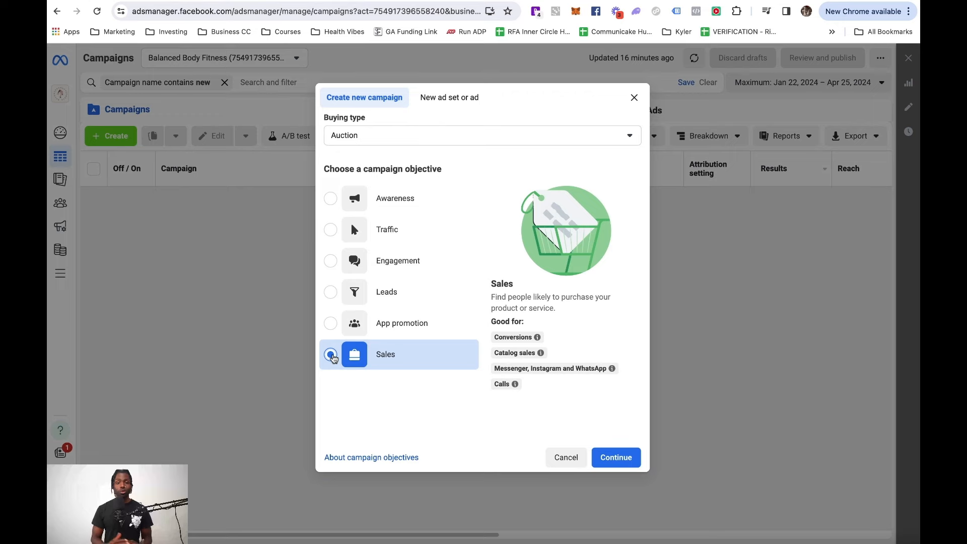
click(618, 457)
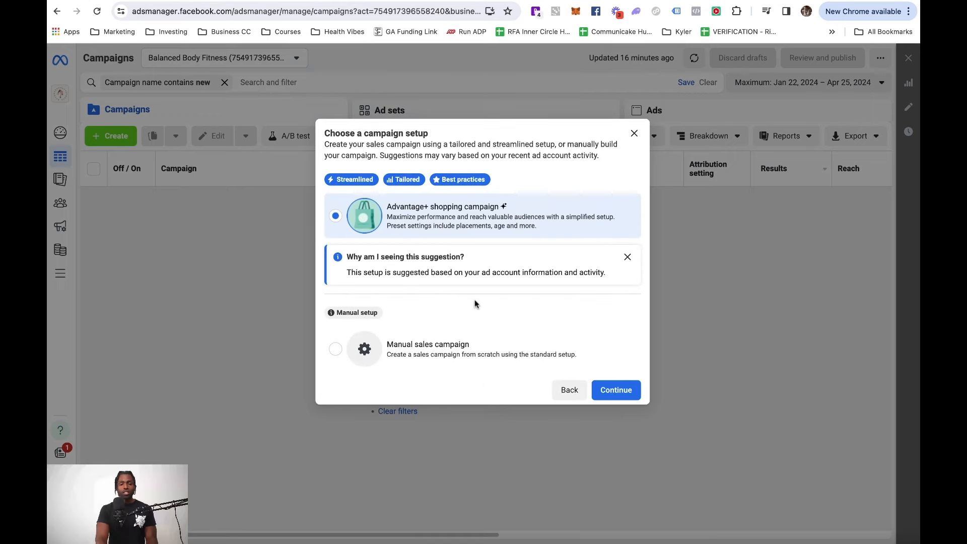
click(336, 350)
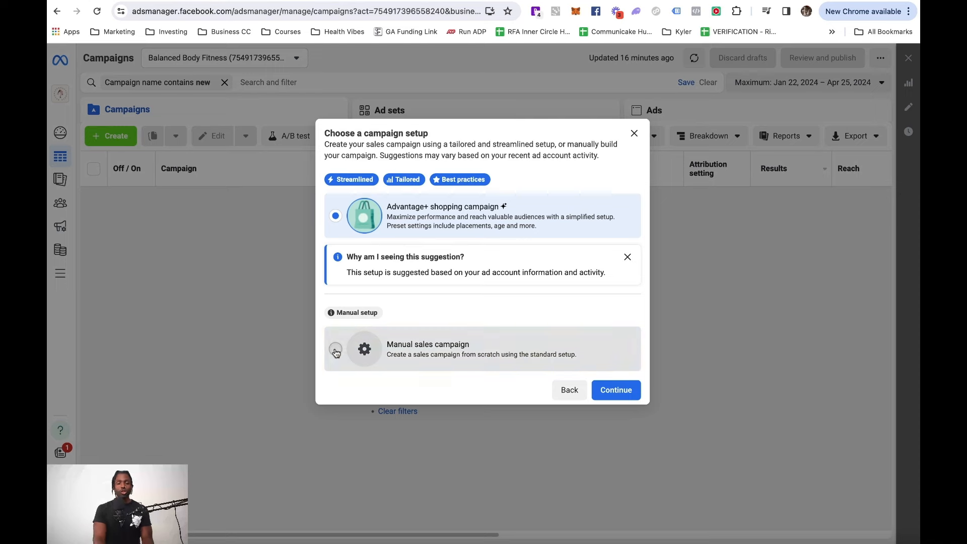
click(613, 389)
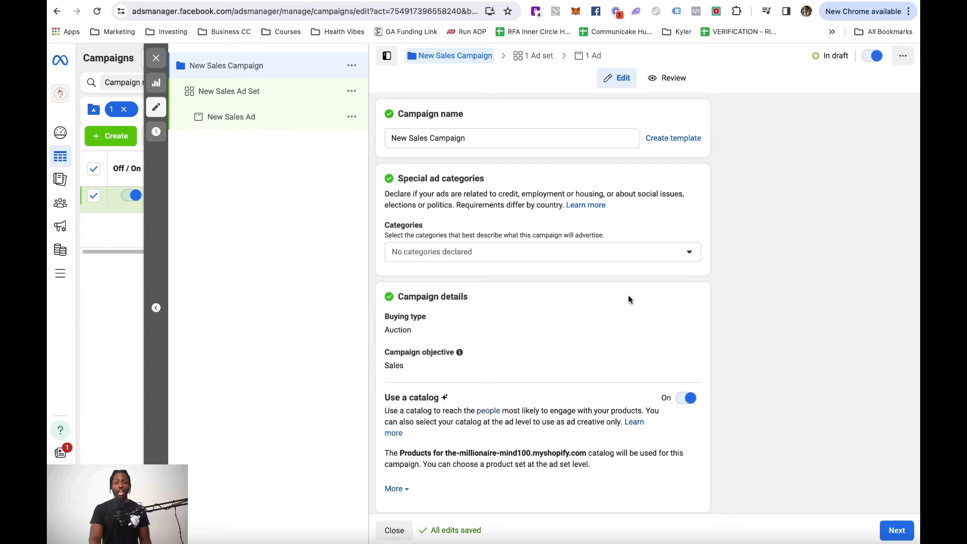
Name the campaign "30 Day Meal Plan - Date"
click(475, 139)
drag(475, 139, 392, 140)
text(30)
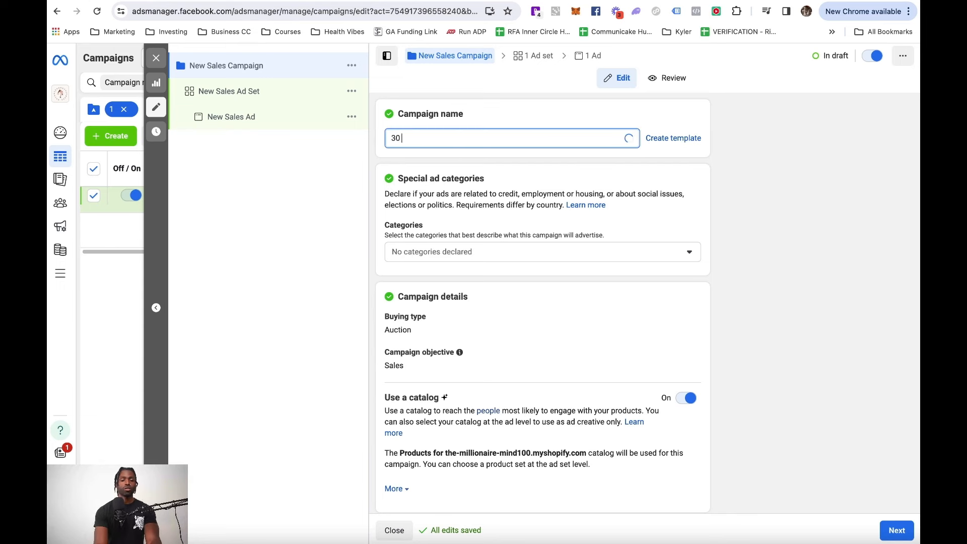
text( Day Meal Plan )
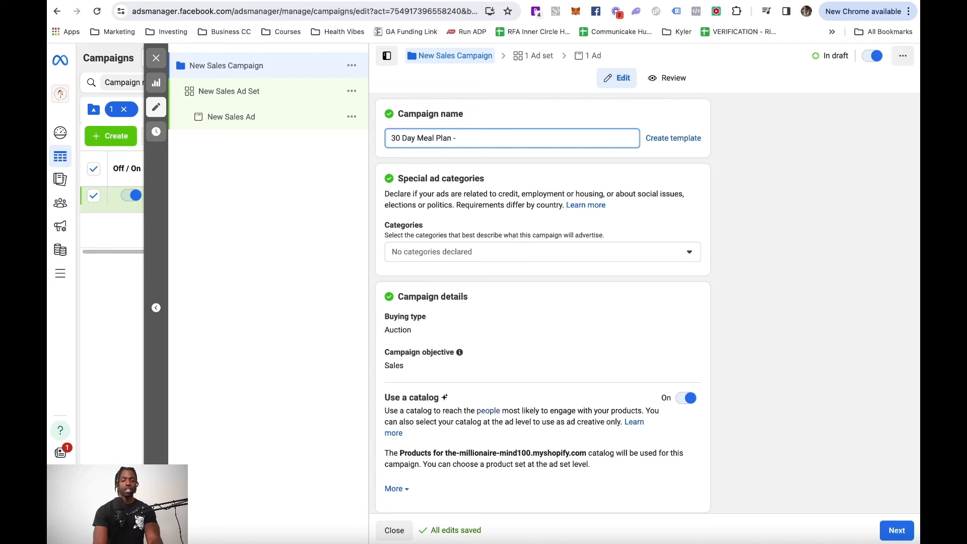
text(- Date)
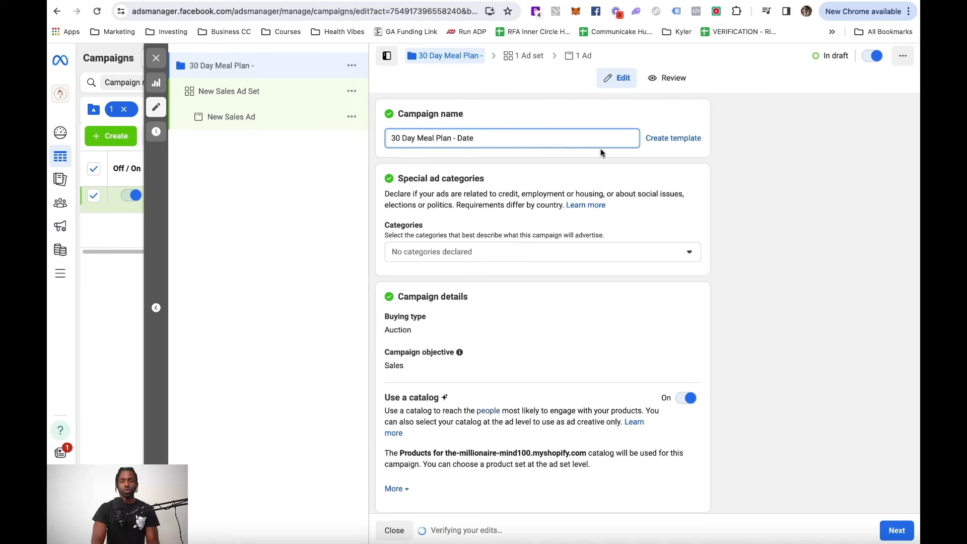
click(601, 155)
Turn off the use of a catalog for the campaign and continue to the ad set settings
scroll(690, 173, down, 3)
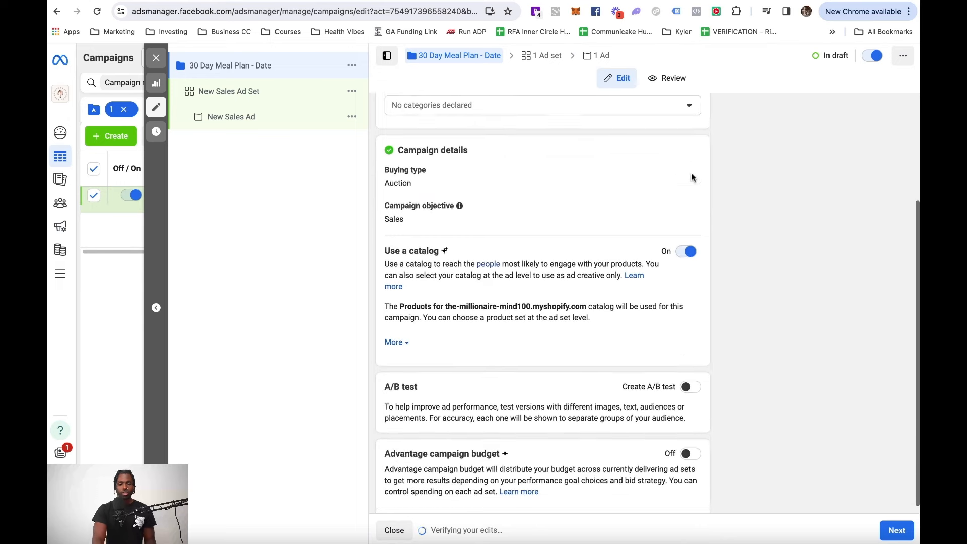
click(687, 244)
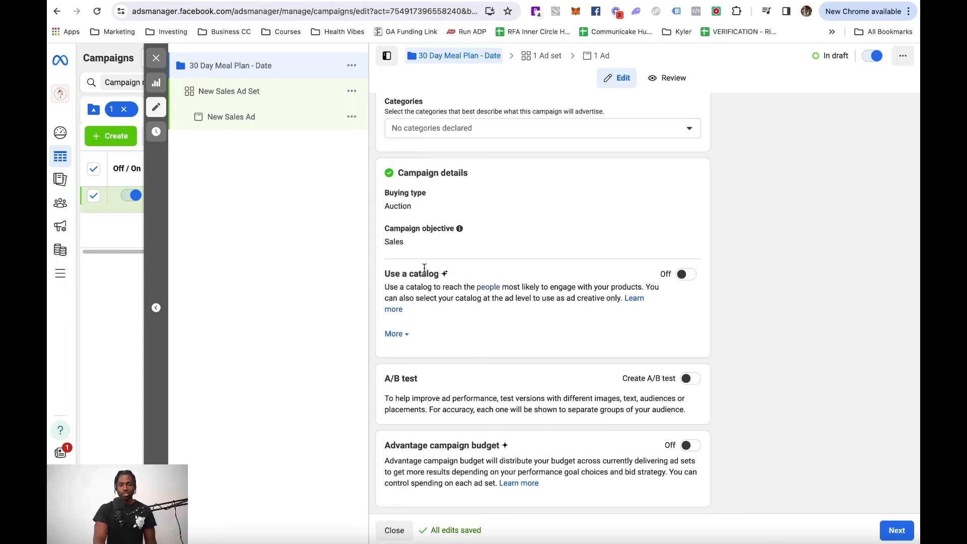
click(901, 531)
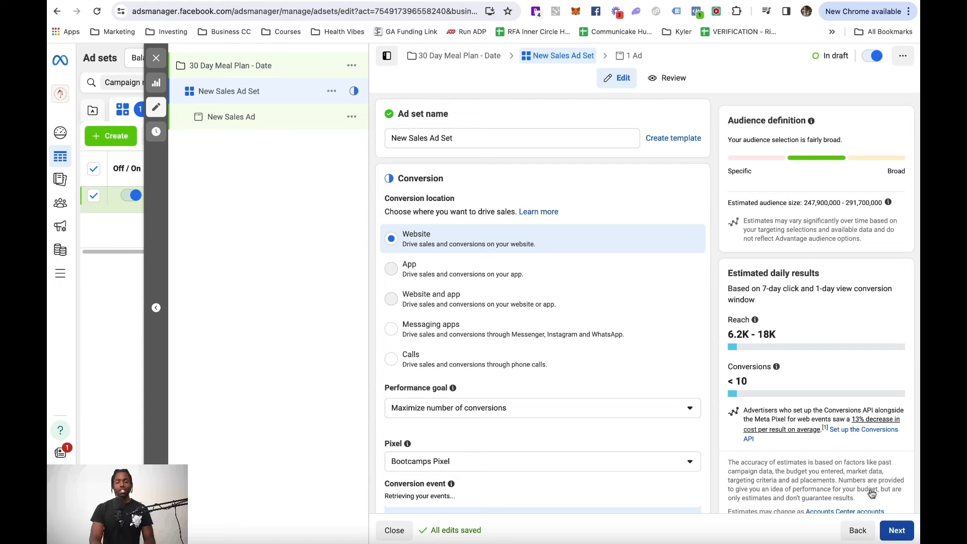
Rename the ad set as "Adset 1 - Fitness People"
click(468, 141)
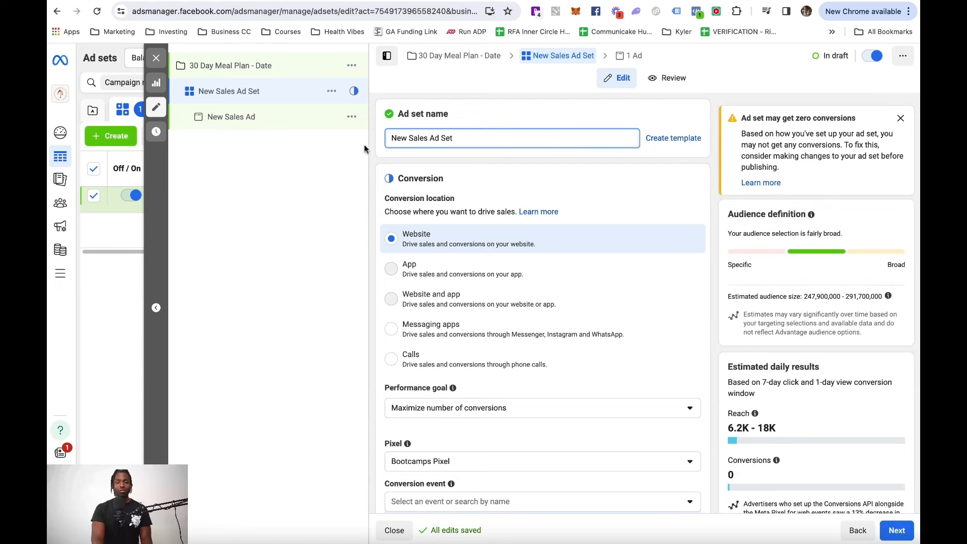
drag(464, 139, 394, 141)
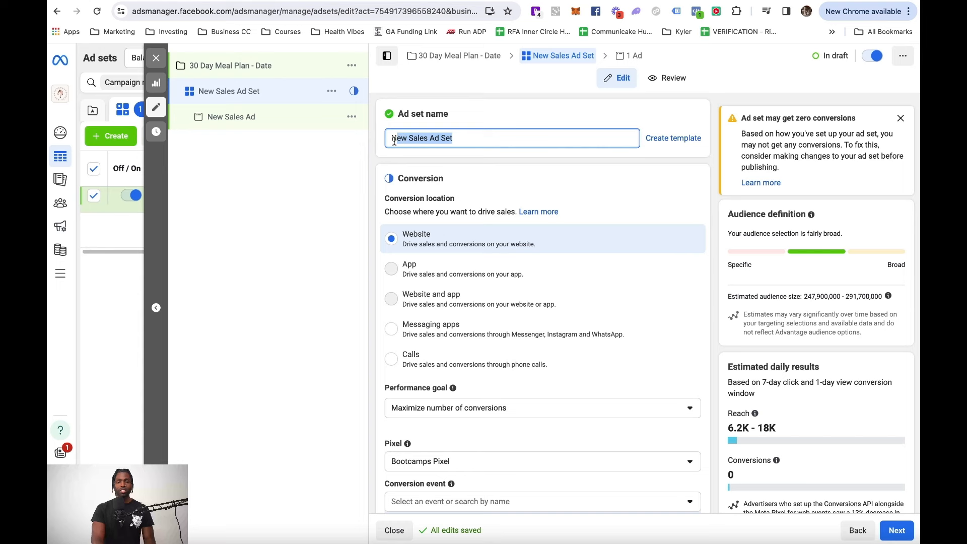
key(BackSpace)
key(BackSpace)
text(Adset )
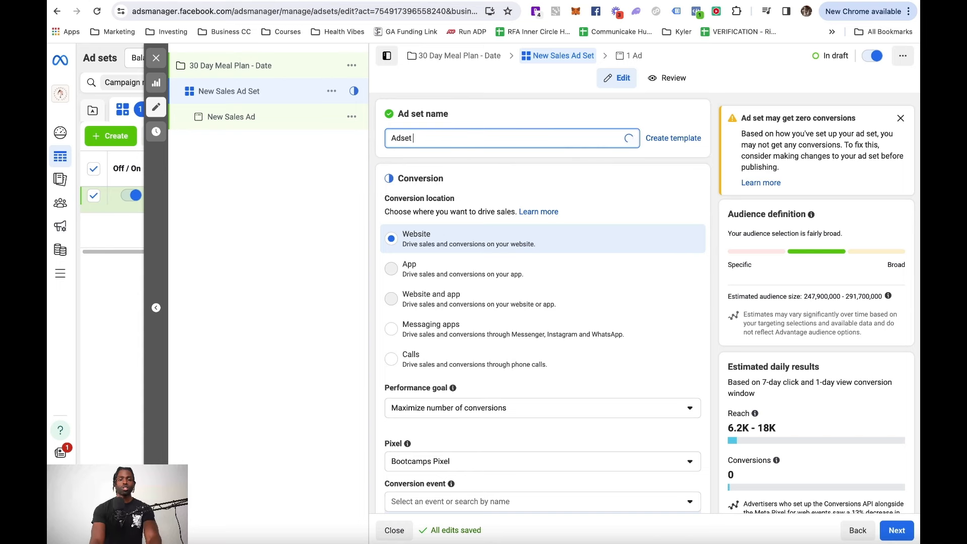
text(1 -)
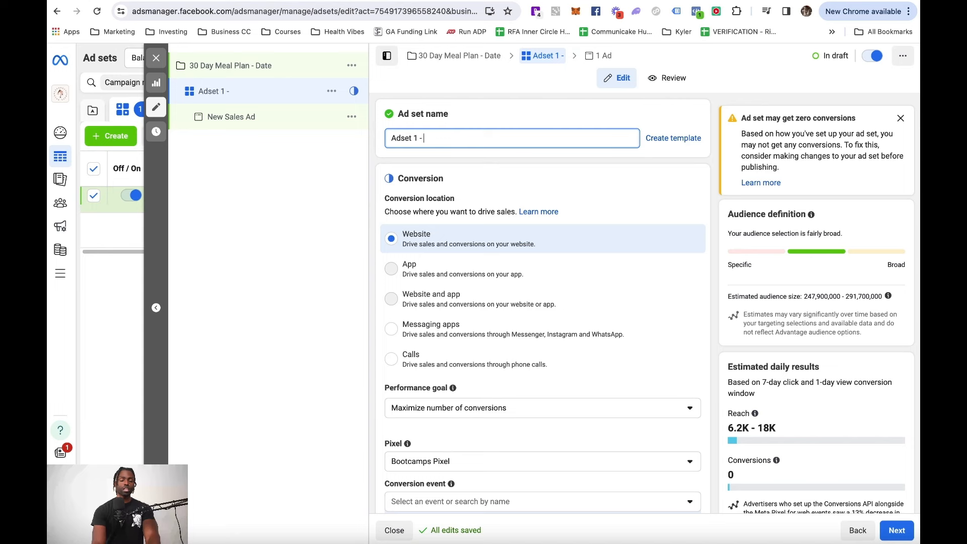
text(Fitness People)
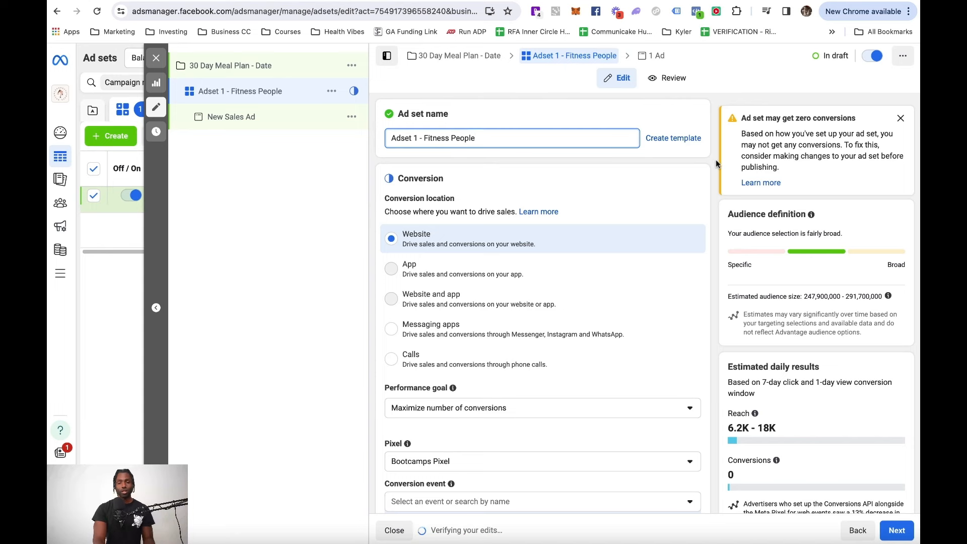
click(717, 164)
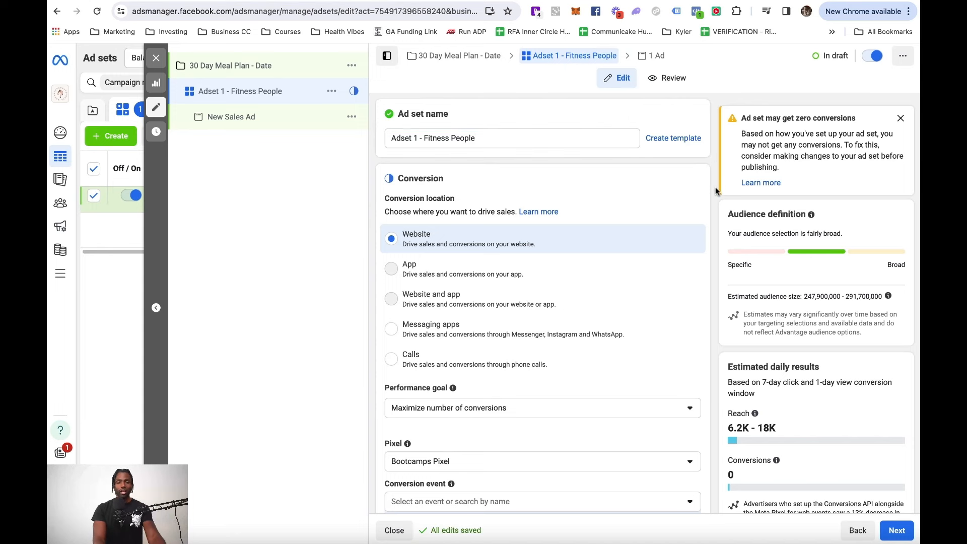
Set the ad set's conversion event to Purchase
scroll(715, 190, down, 1)
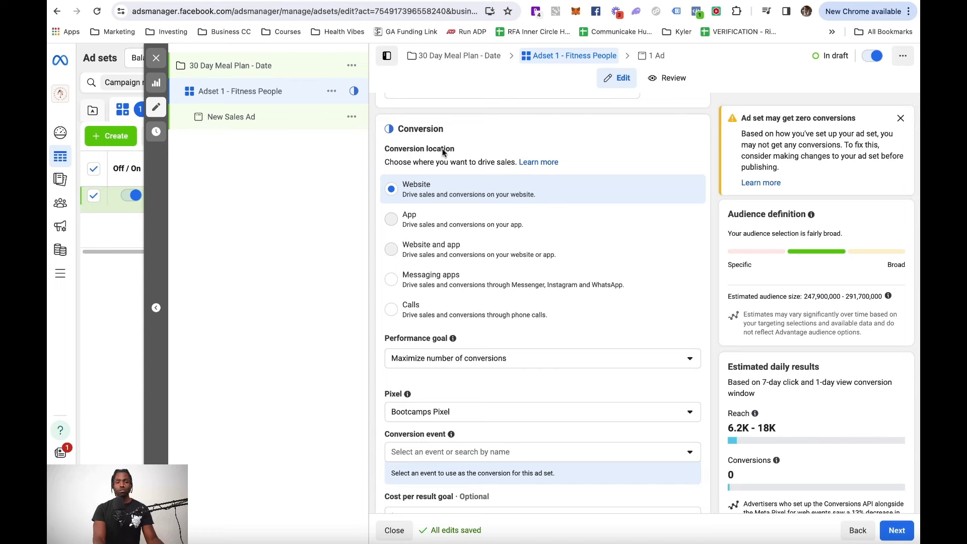
scroll(635, 194, down, 1)
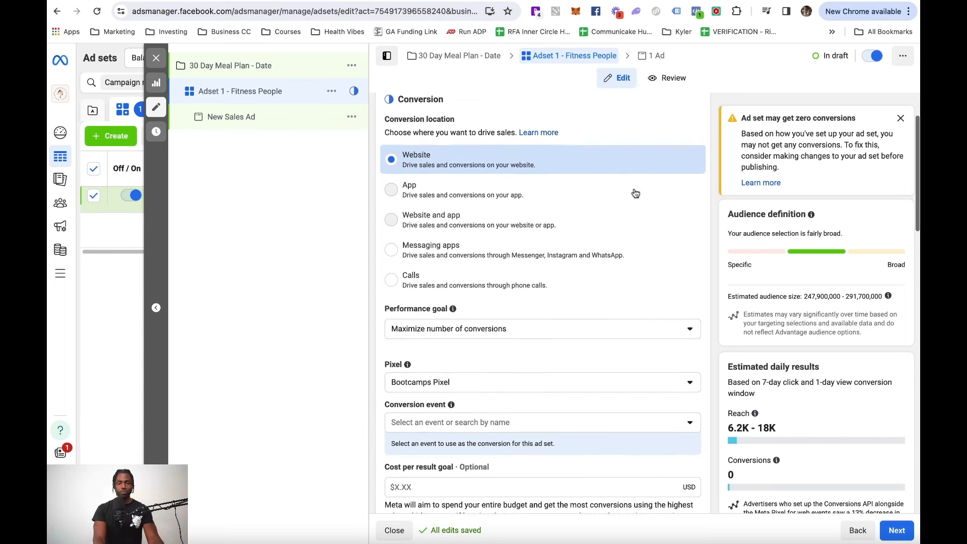
scroll(635, 194, down, 2)
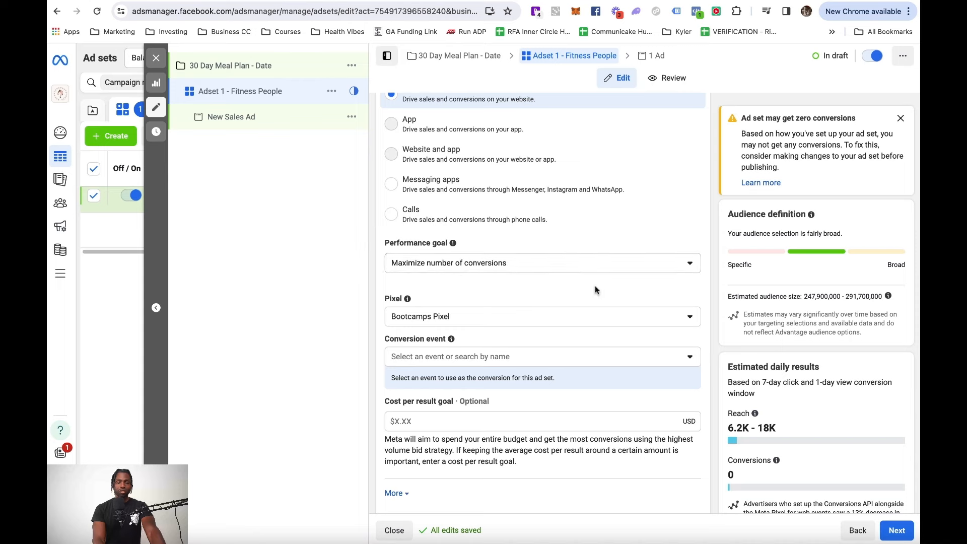
scroll(596, 290, down, 1)
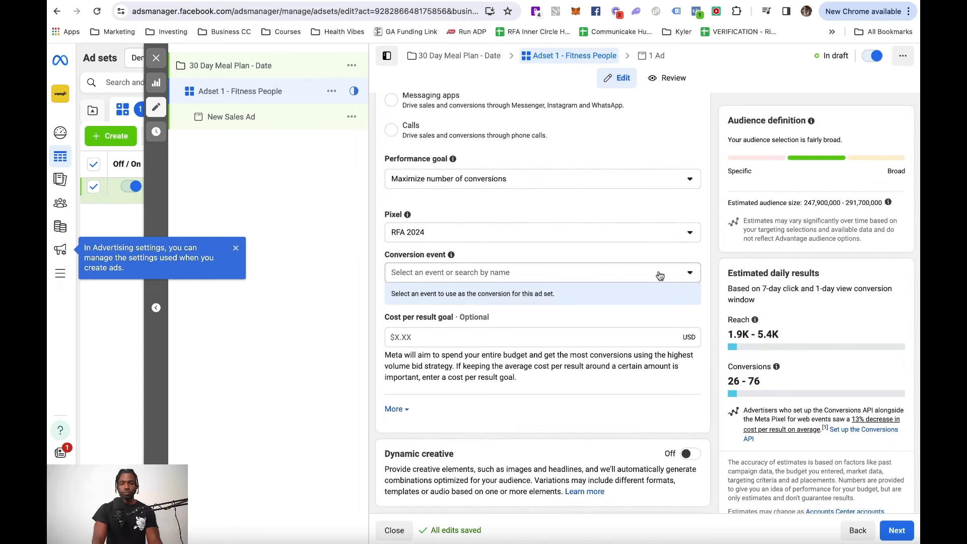
click(691, 274)
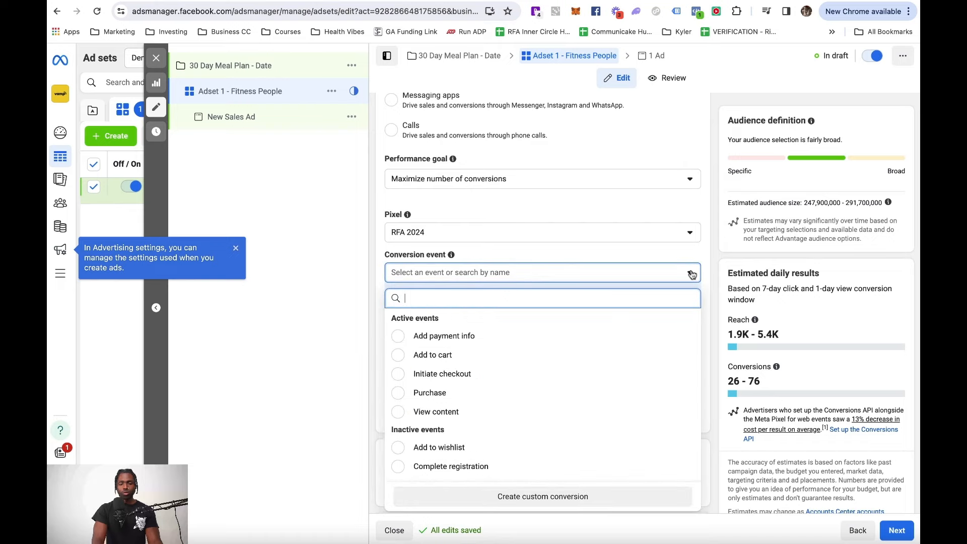
click(398, 392)
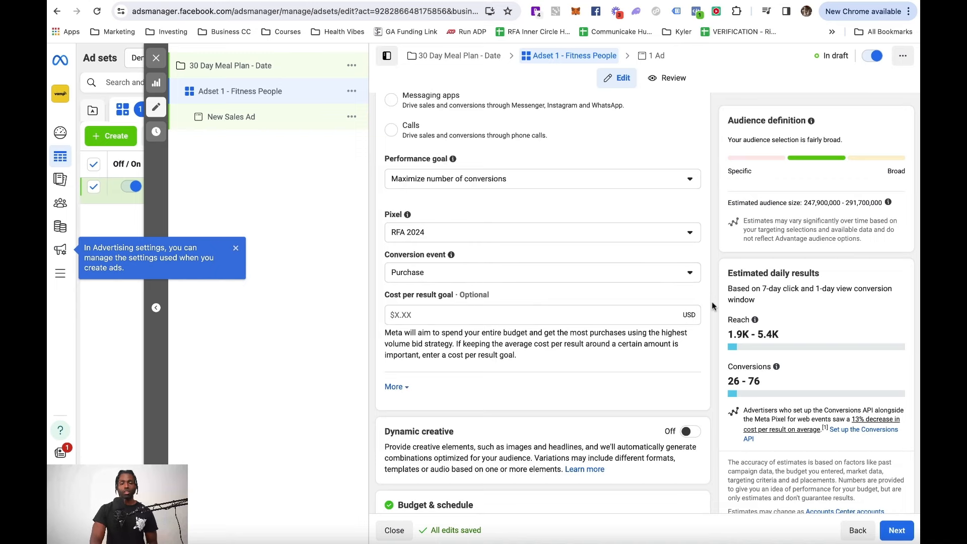
Set the ad set's daily budget to $10.00
scroll(712, 305, down, 1)
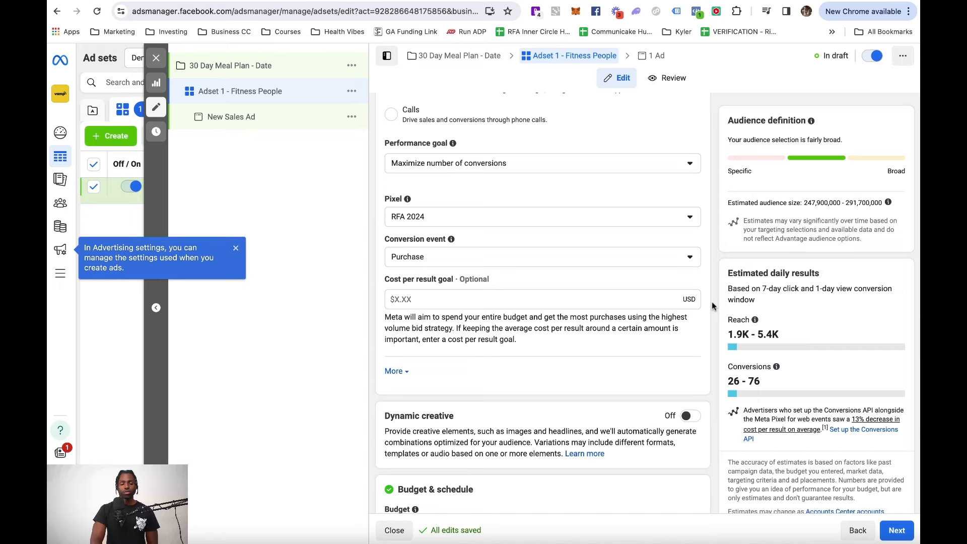
scroll(667, 352, down, 10)
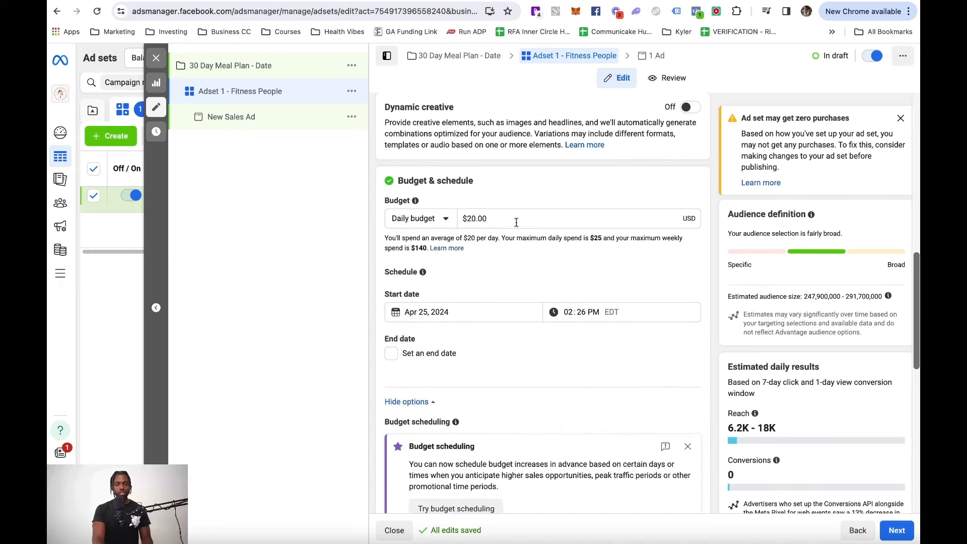
click(474, 219)
key(BackSpace)
key(BackSpace)
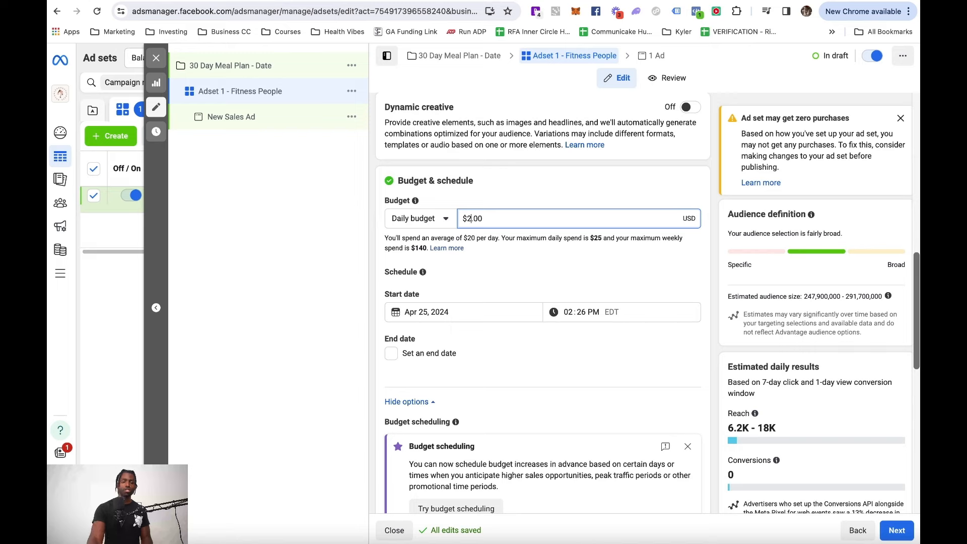
text(10.)
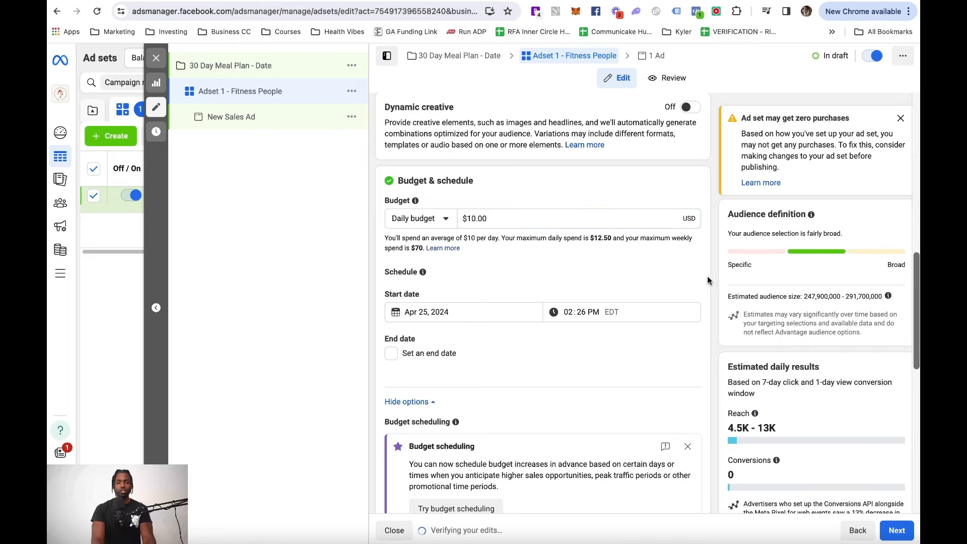
Schedule the ad set to start on Apr 26, 2024 at 07:00 AM
click(425, 312)
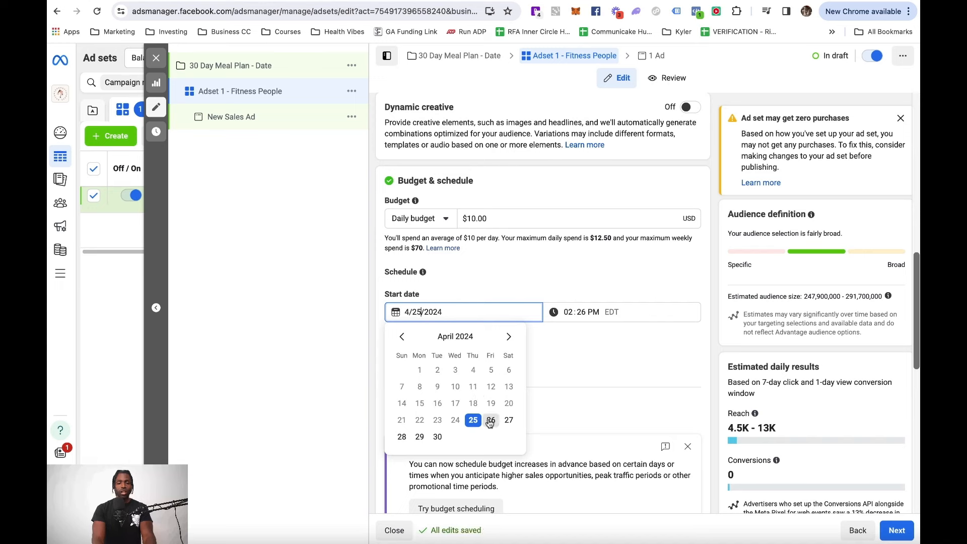
click(489, 420)
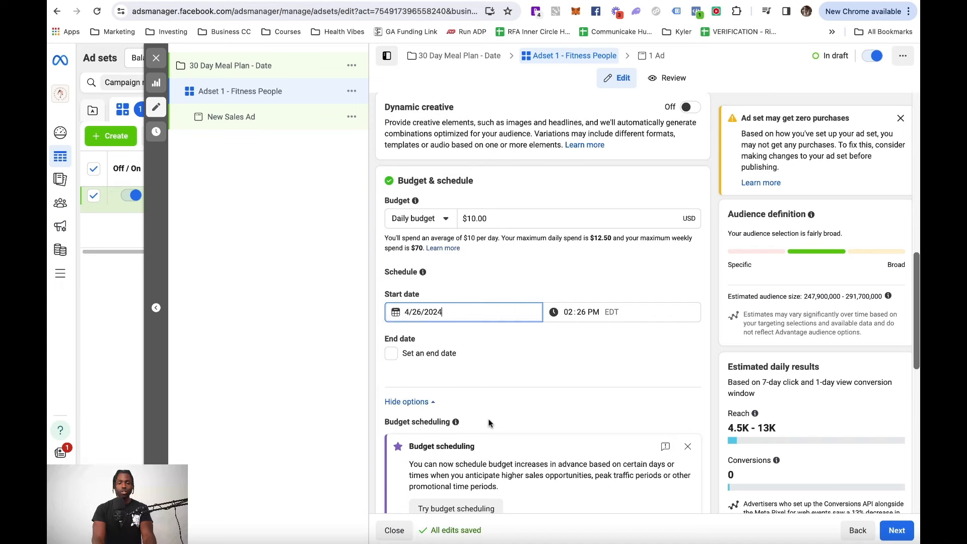
click(569, 313)
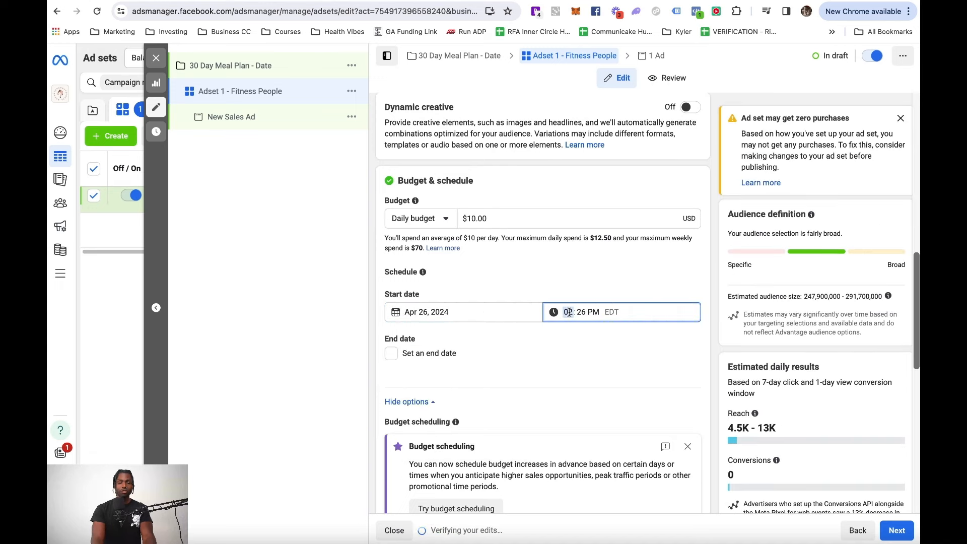
text(7)
key(Tab)
text(00)
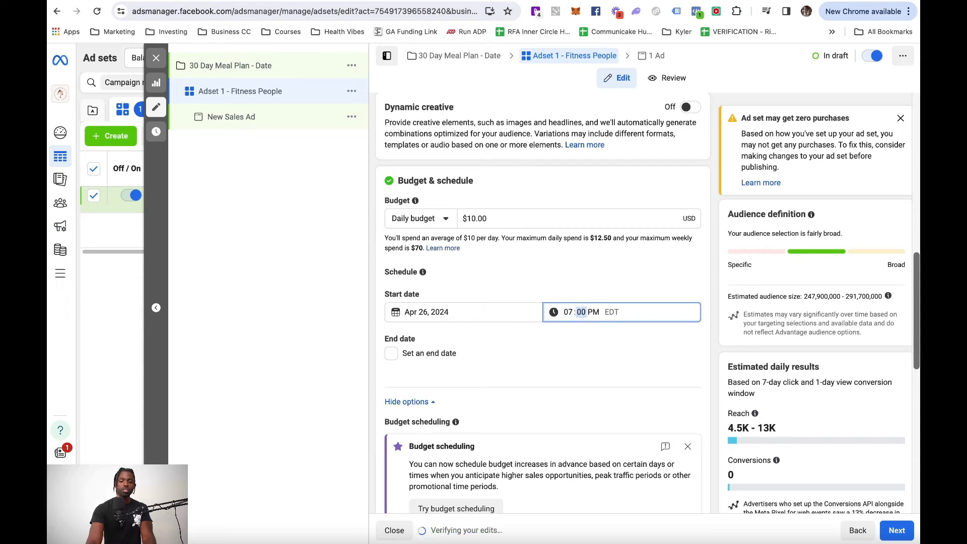
key(Tab)
text(a)
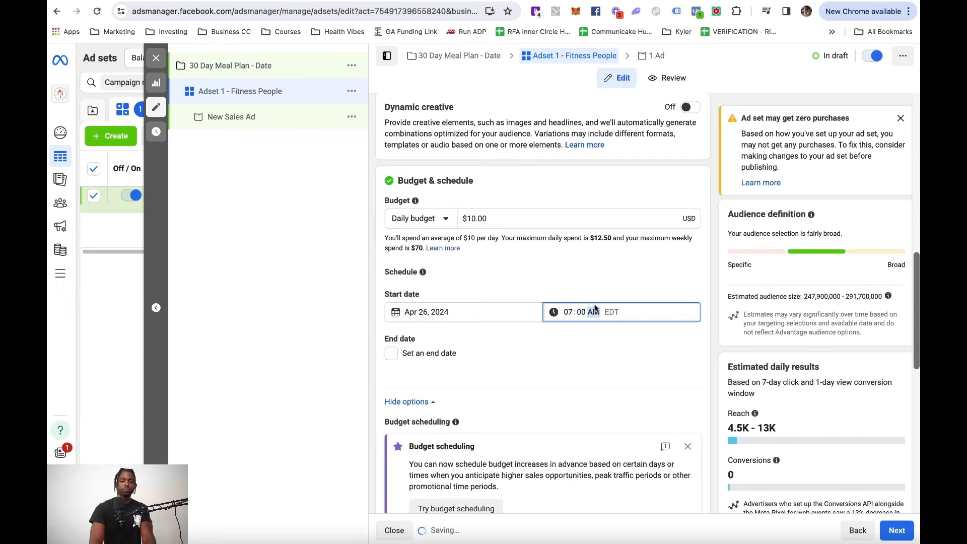
Switch the ad set from Advantage+ audience to the original audience options
scroll(715, 283, down, 5)
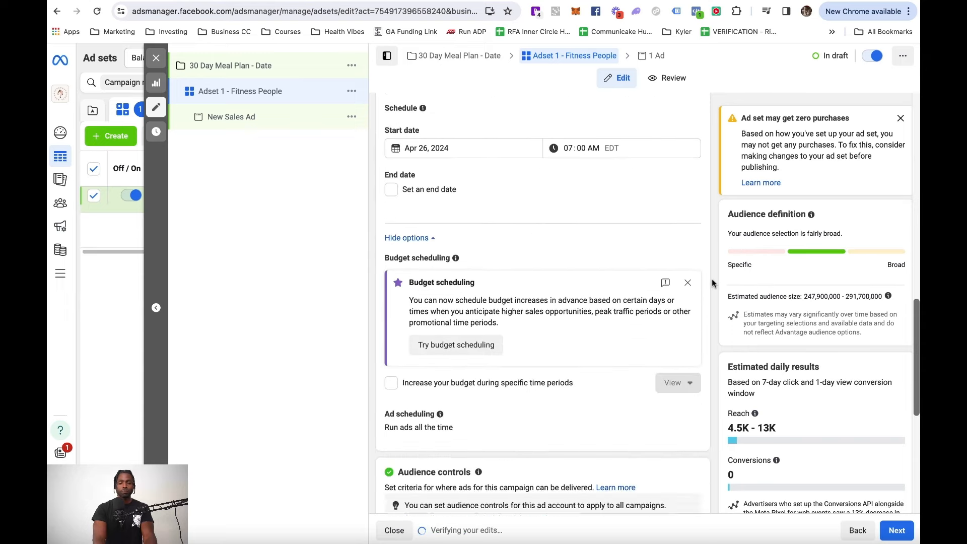
scroll(711, 283, down, 5)
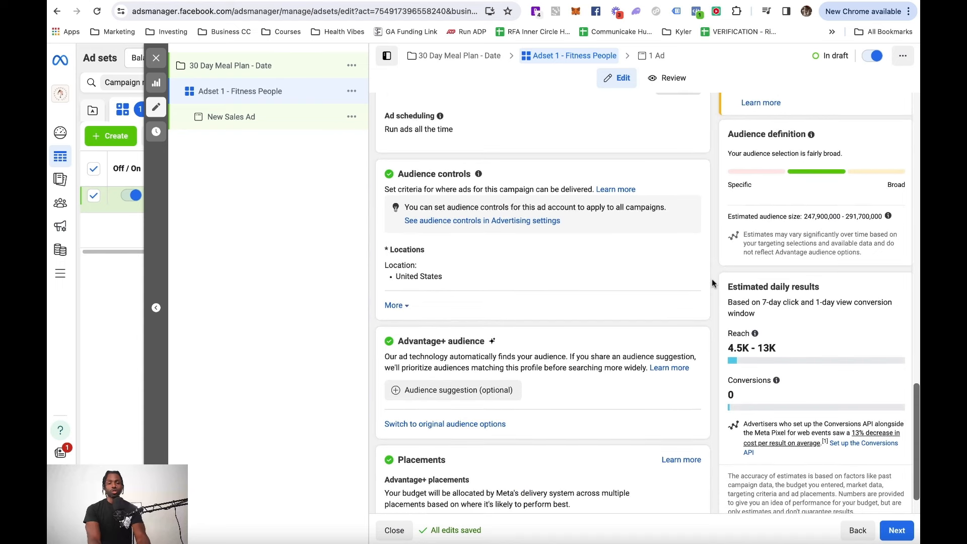
scroll(711, 282, down, 1)
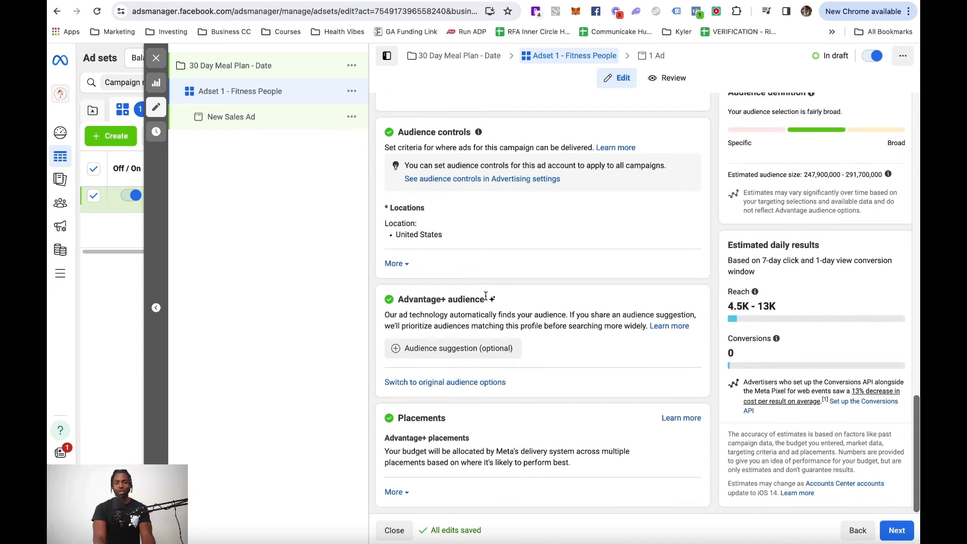
drag(484, 298, 398, 299)
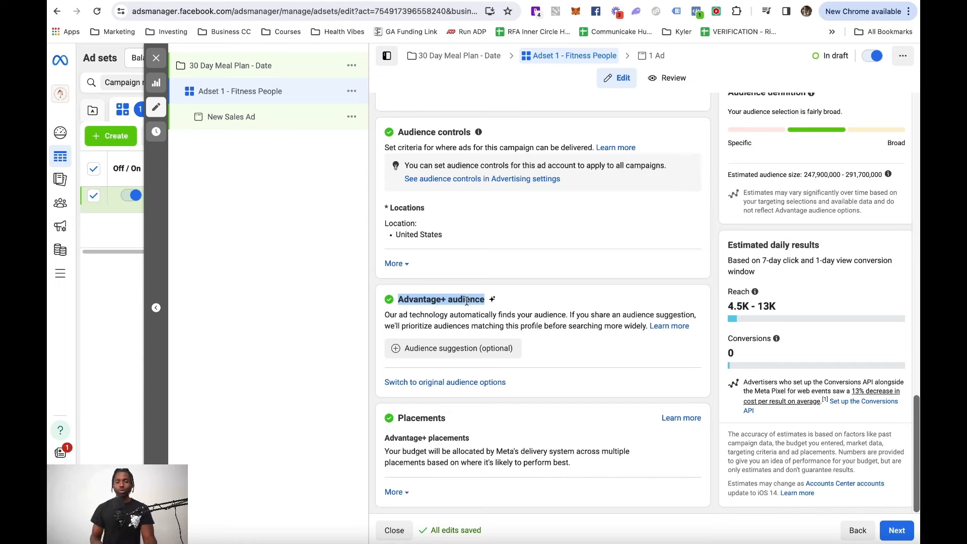
click(426, 383)
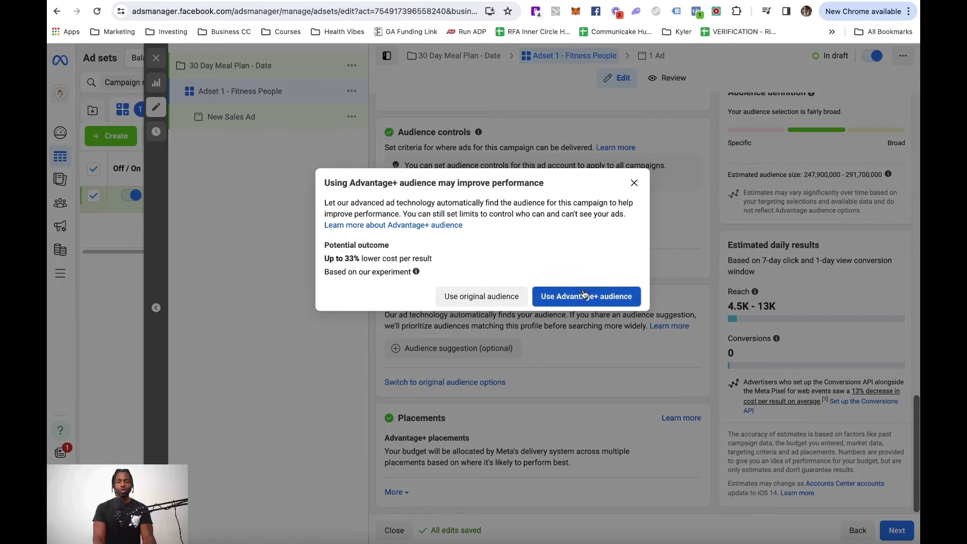
click(493, 297)
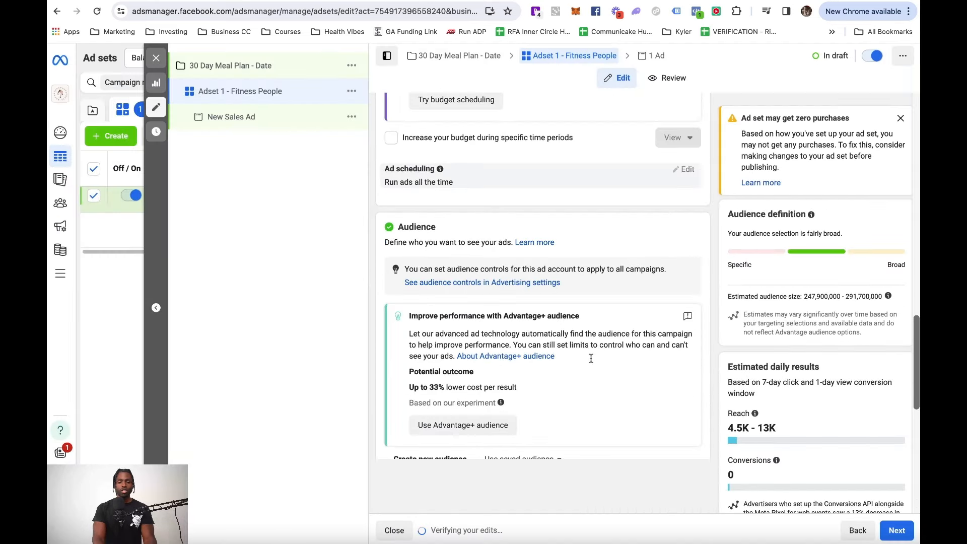
Set the audience's gender to Women
scroll(590, 361, down, 5)
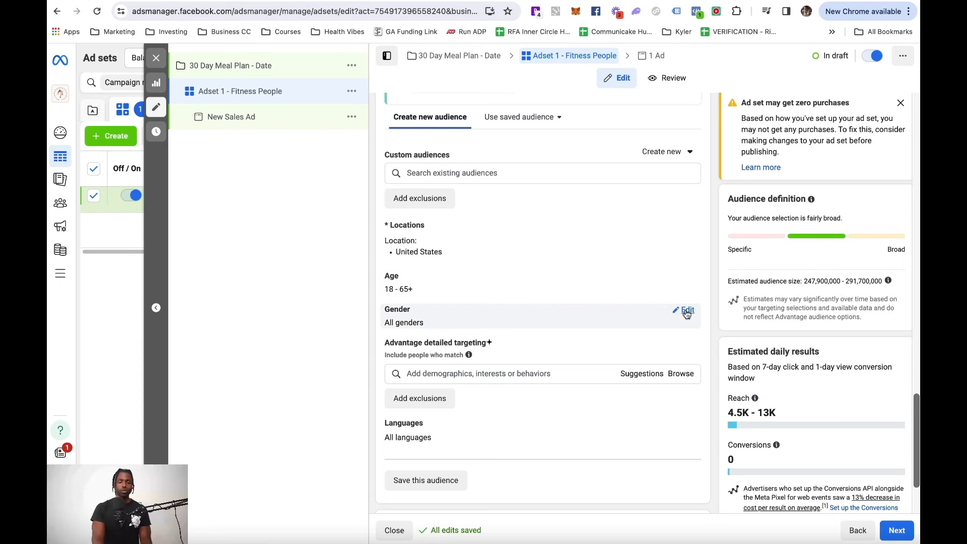
click(686, 311)
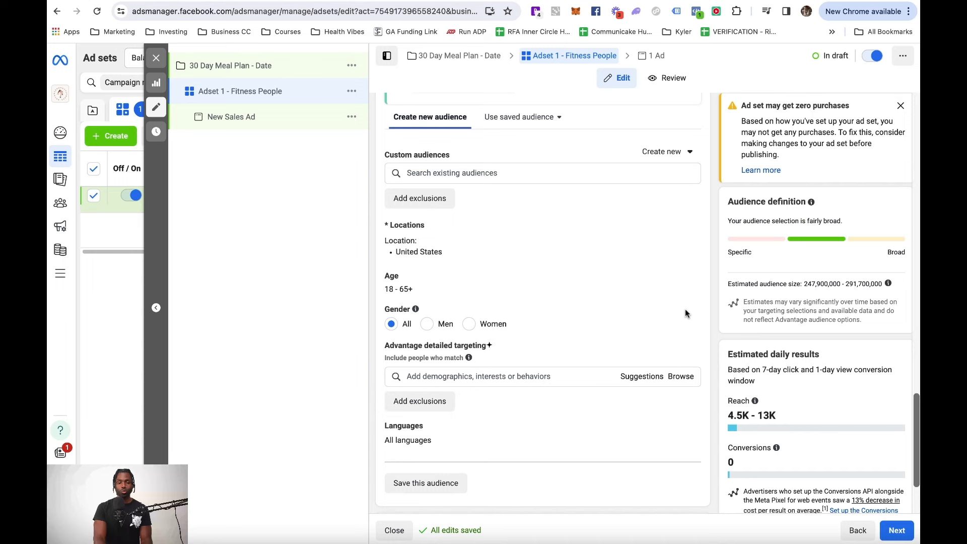
click(468, 324)
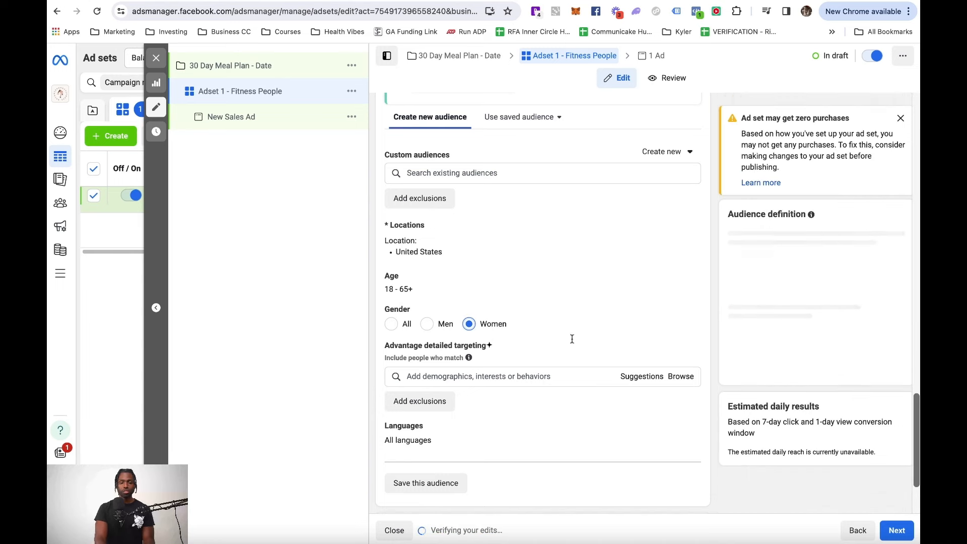
Add the interests Fabletics (sporting goods) and CrossFit (fitness) to the audience's detailed targeting
click(479, 375)
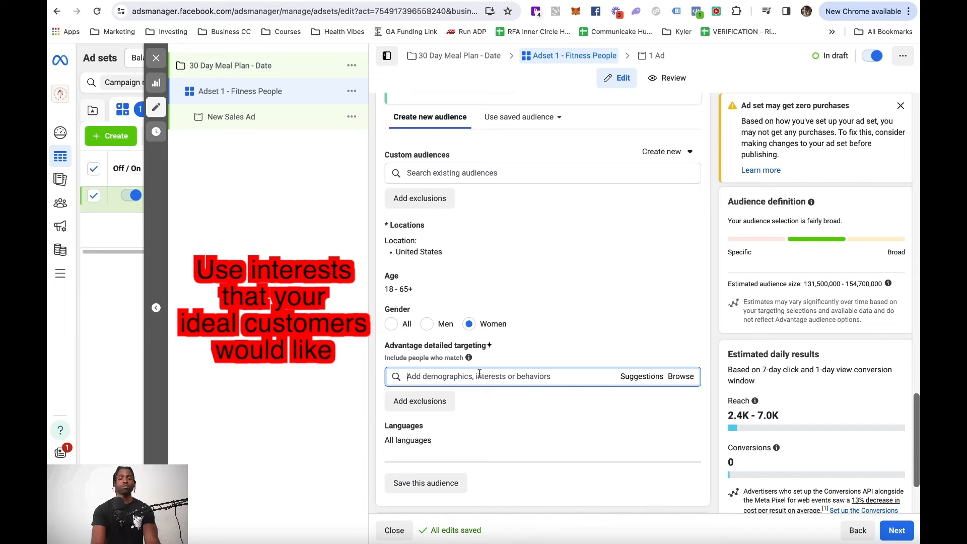
text(fabletics)
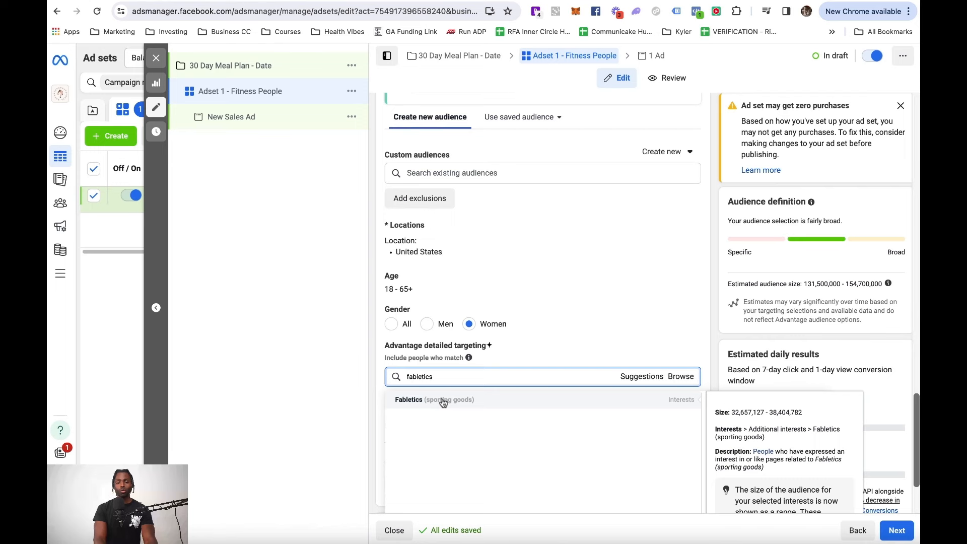
click(443, 401)
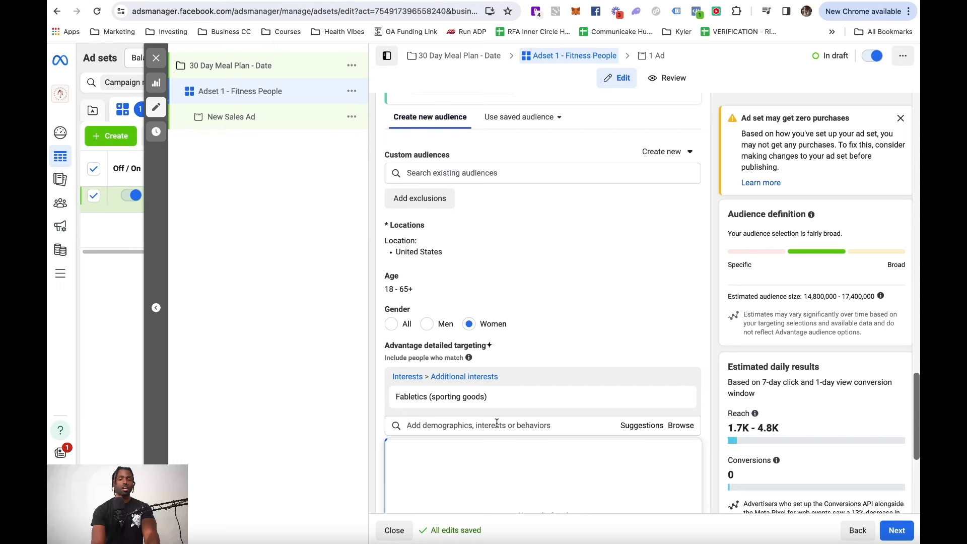
click(496, 425)
text(crossfit)
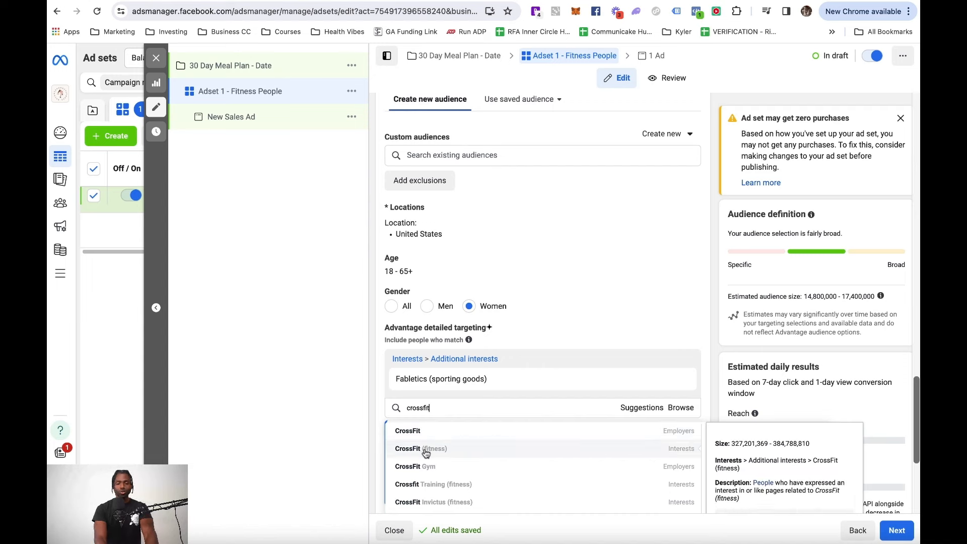
click(426, 452)
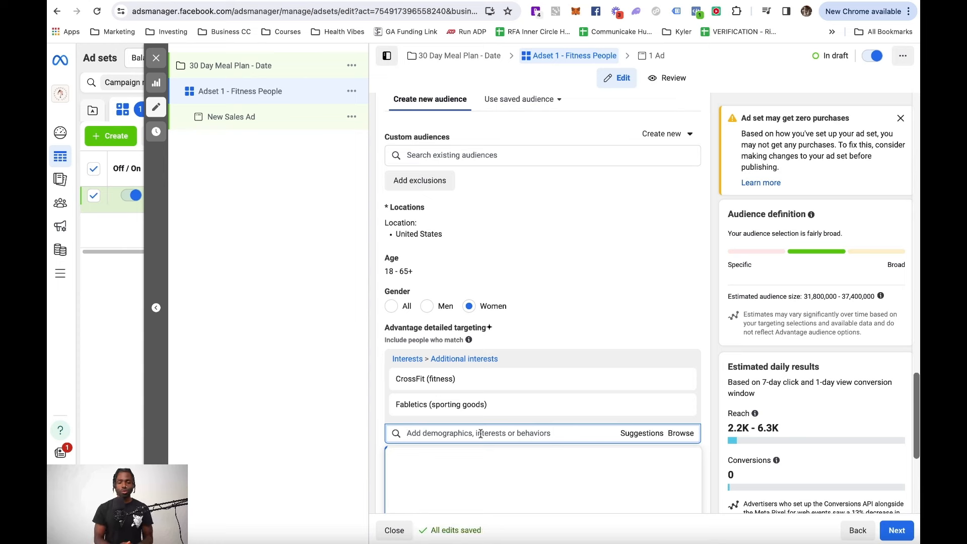
Add the interests healthy eating recipes (cooking) and Nike, Inc. (footwear) to the detailed targeting
text(healthy eating)
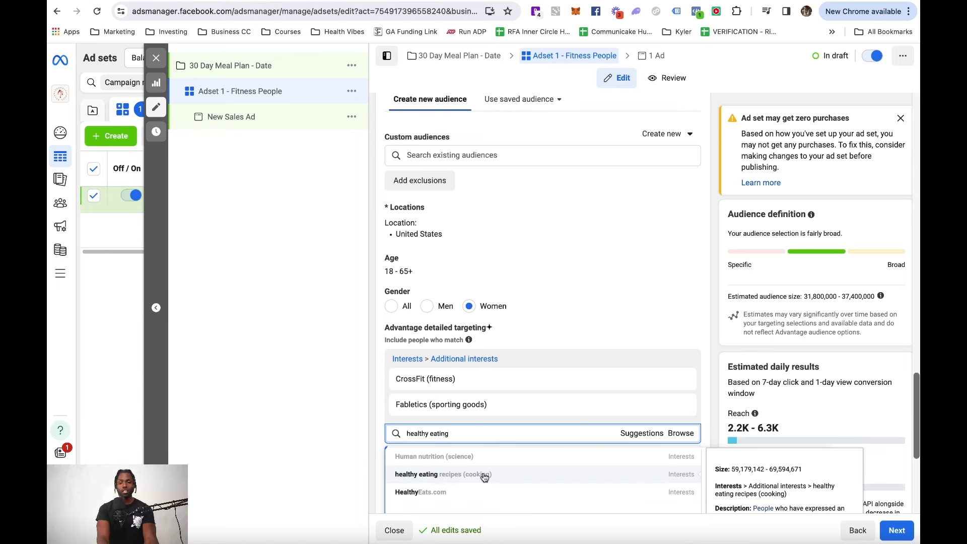
click(665, 475)
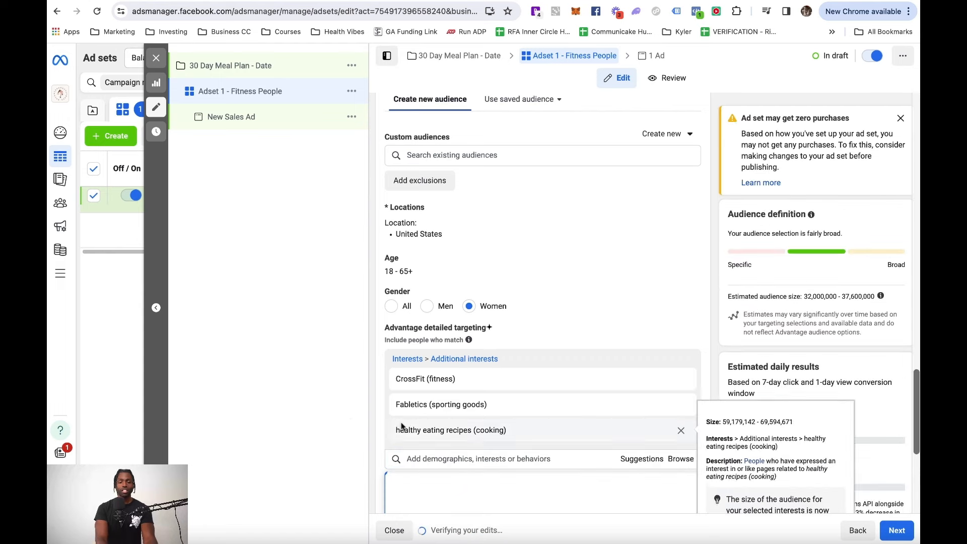
scroll(376, 421, down, 3)
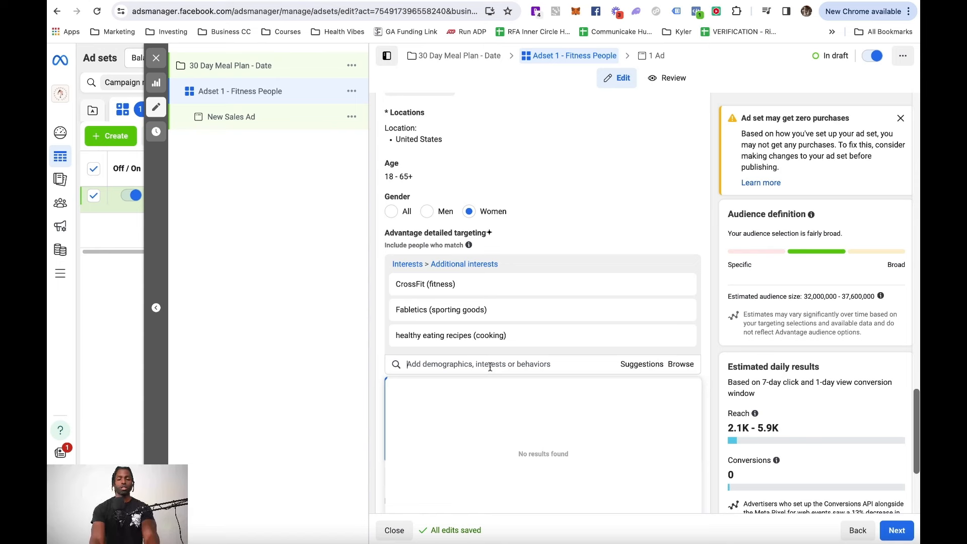
text(nike)
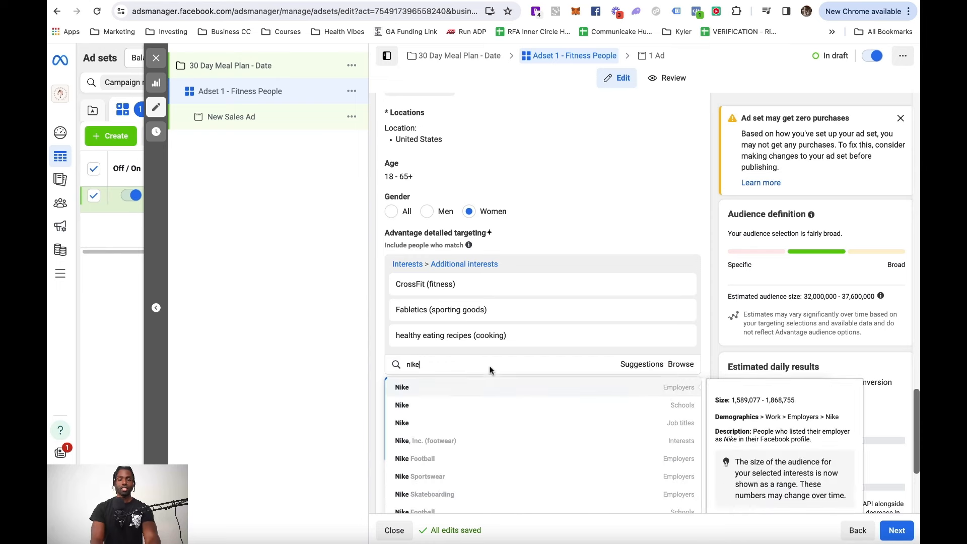
click(423, 446)
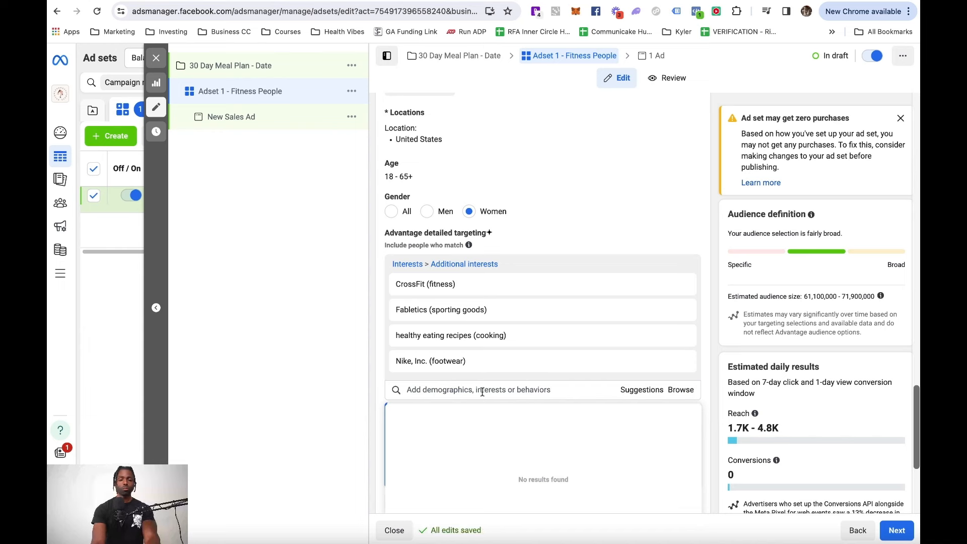
Add the interests Running (sport) and Weight training (weightlifting) to the detailed targeting
text(running)
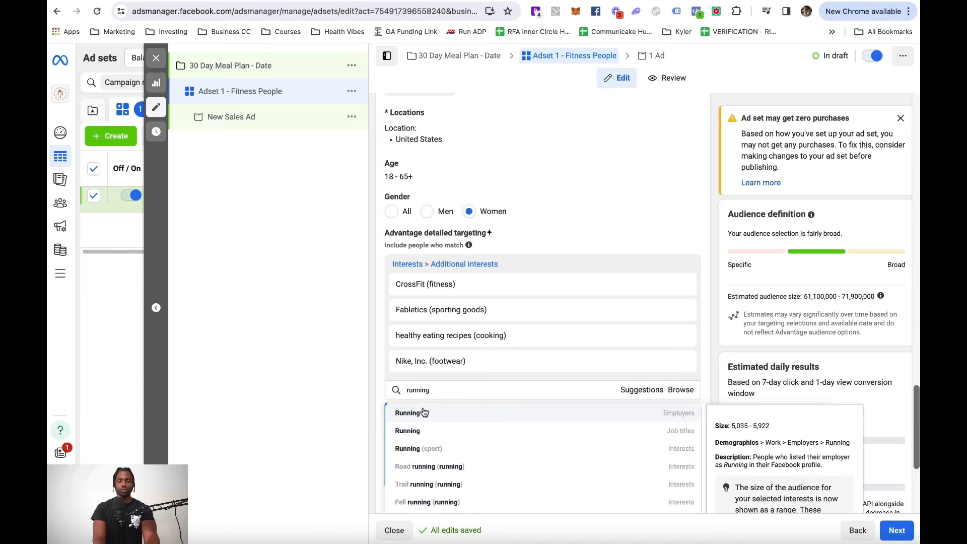
click(433, 447)
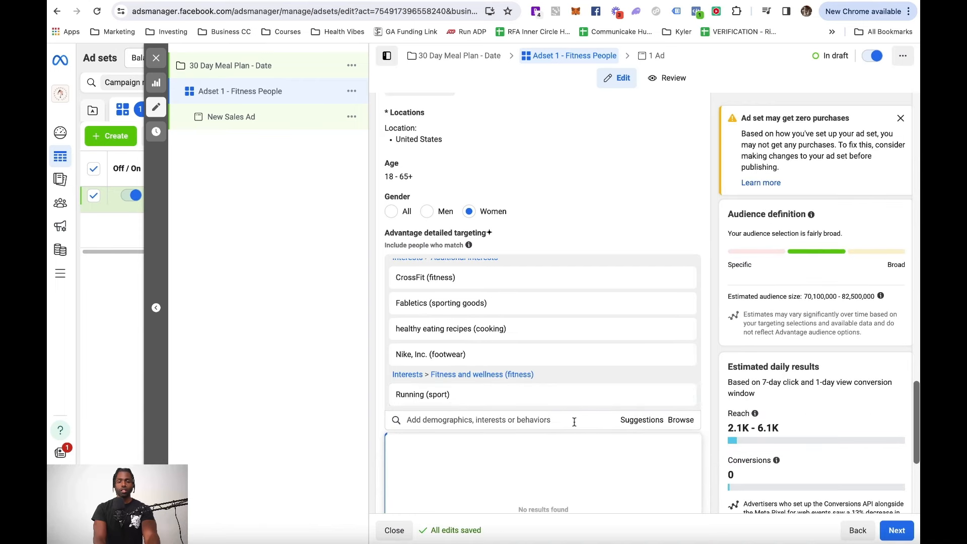
text(weight t)
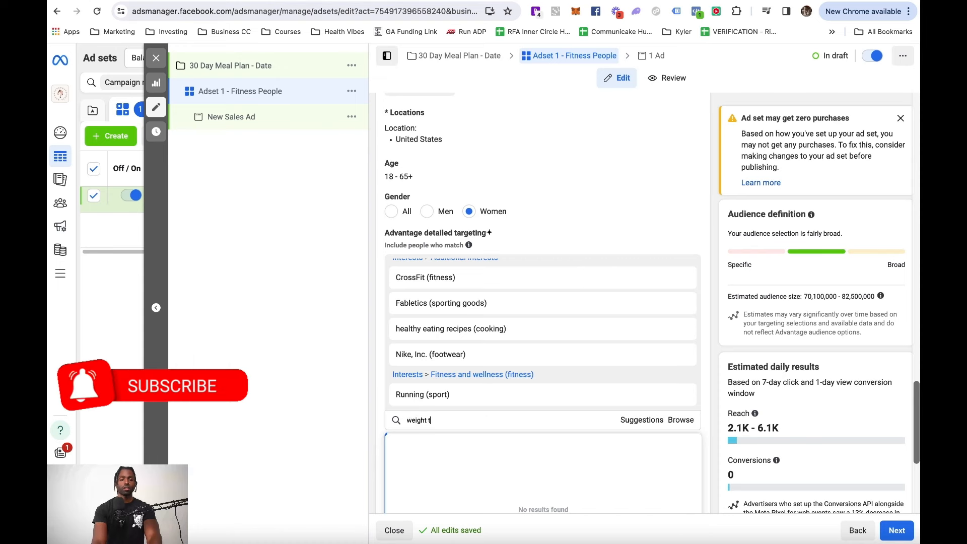
text(raining)
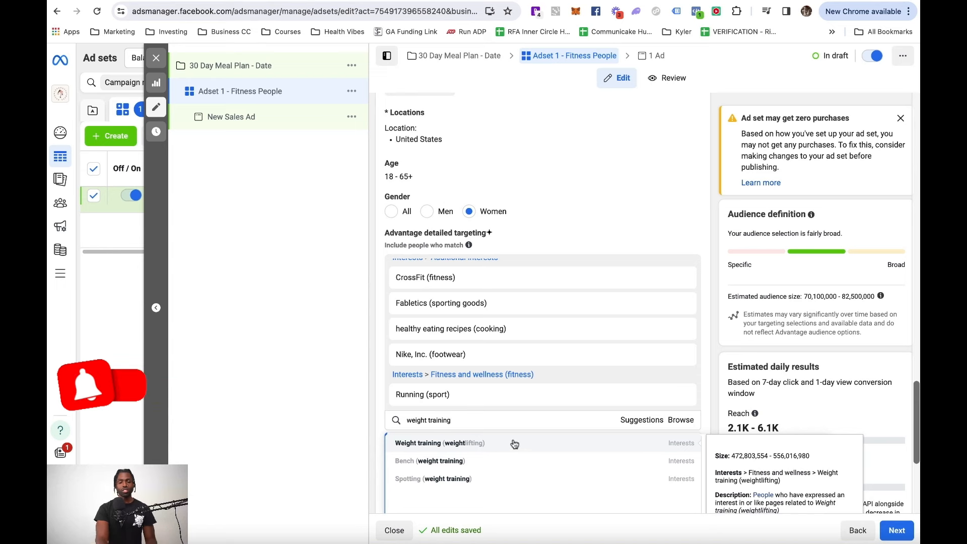
click(624, 446)
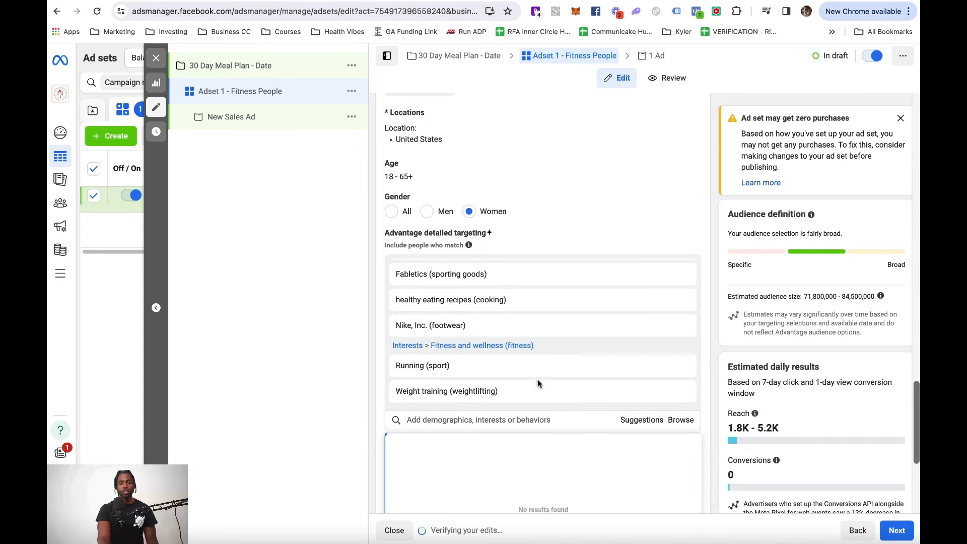
Add the suggested interests Lululemon Athletica (apparel) and Adidas (apparel) to the detailed targeting
scroll(536, 392, up, 1)
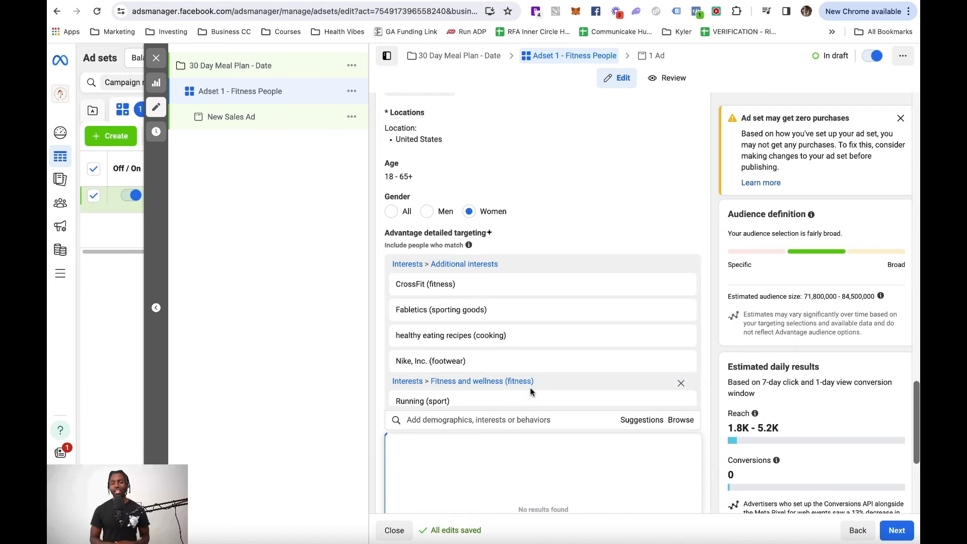
click(641, 423)
scroll(584, 420, down, 2)
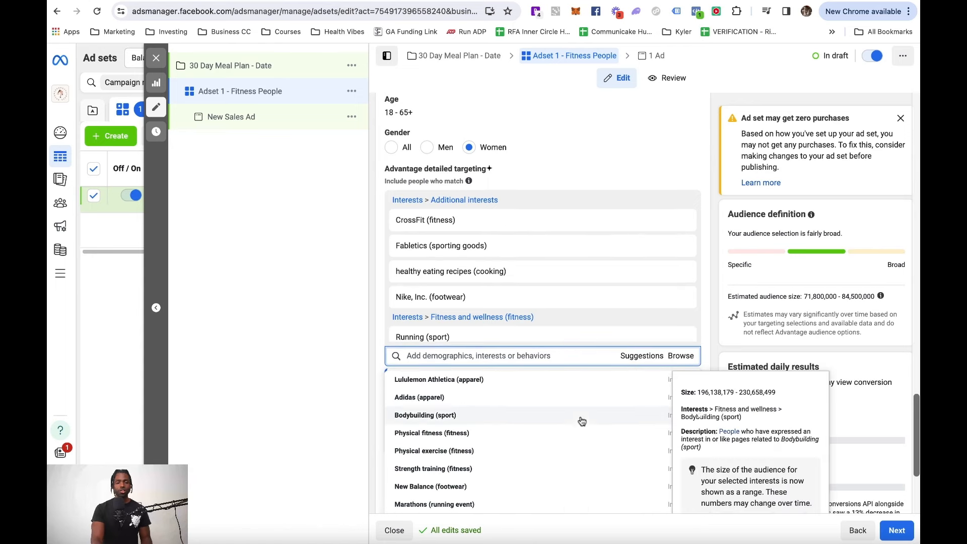
click(426, 384)
click(419, 382)
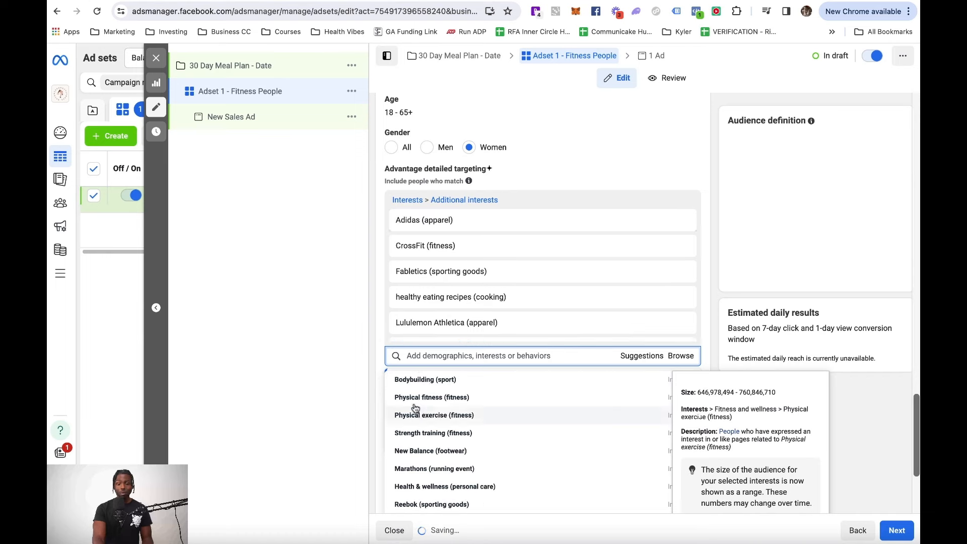
click(369, 337)
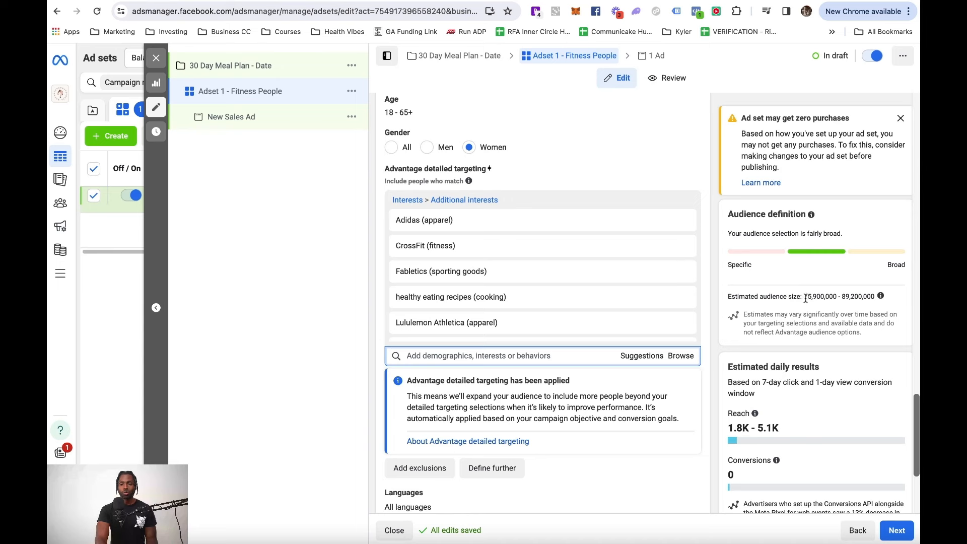
Check the ad set's estimated audience size and its placement settings
drag(805, 298, 875, 300)
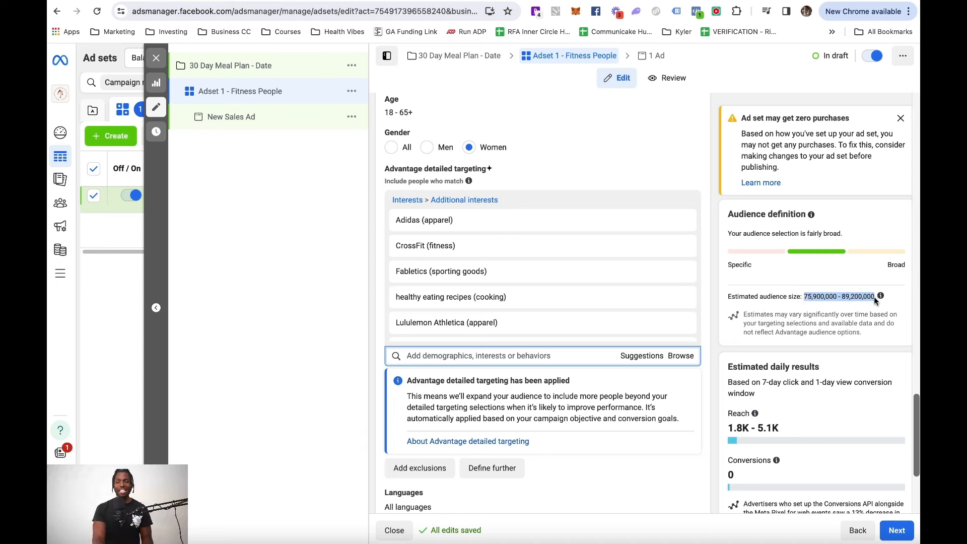
click(886, 304)
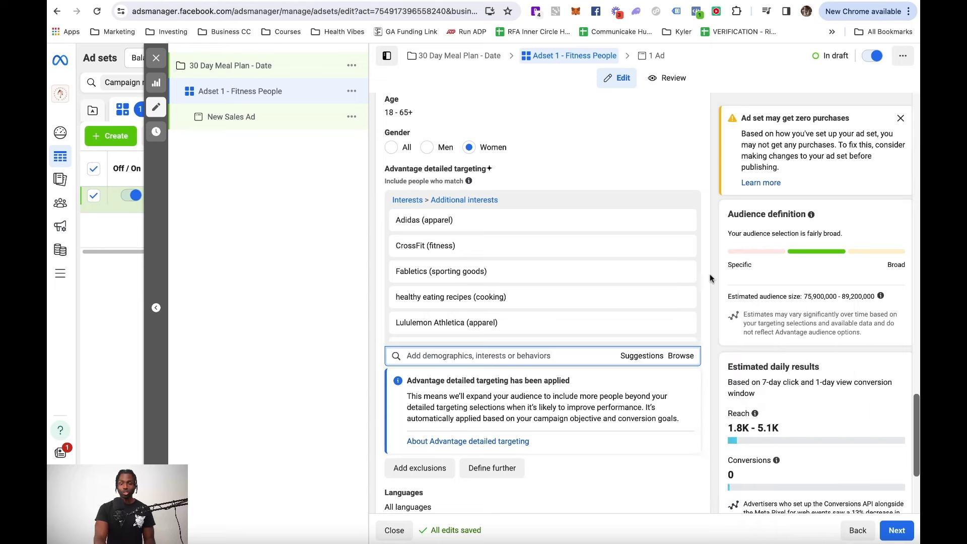
scroll(710, 277, down, 5)
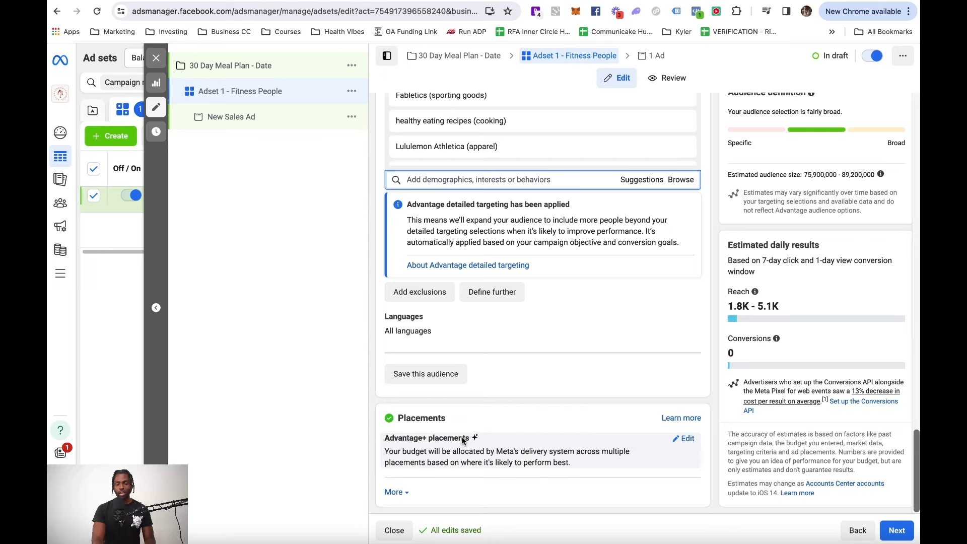
Continue to the ad level, rename the ad as "Visual 1" and turn on its ad preview
click(901, 531)
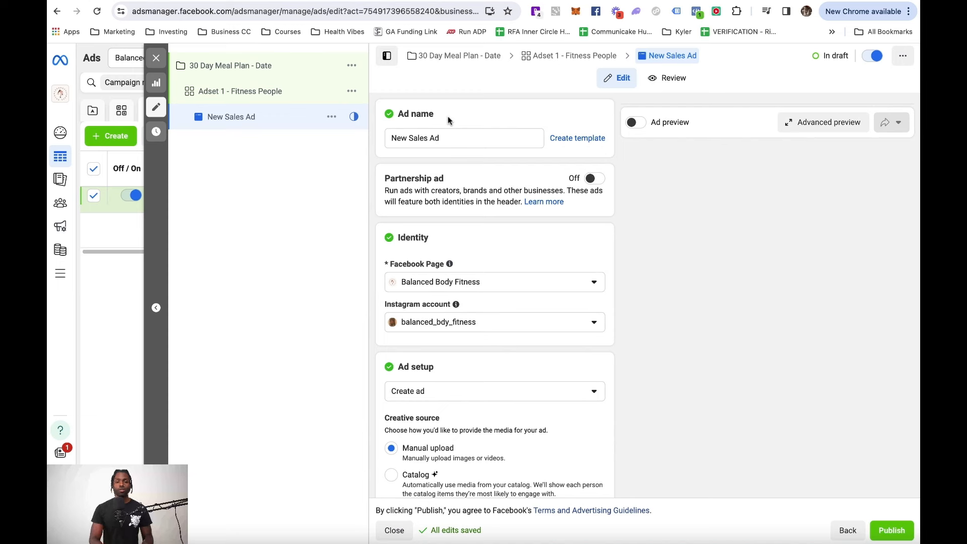
triple_click(460, 139)
text(Visual 1)
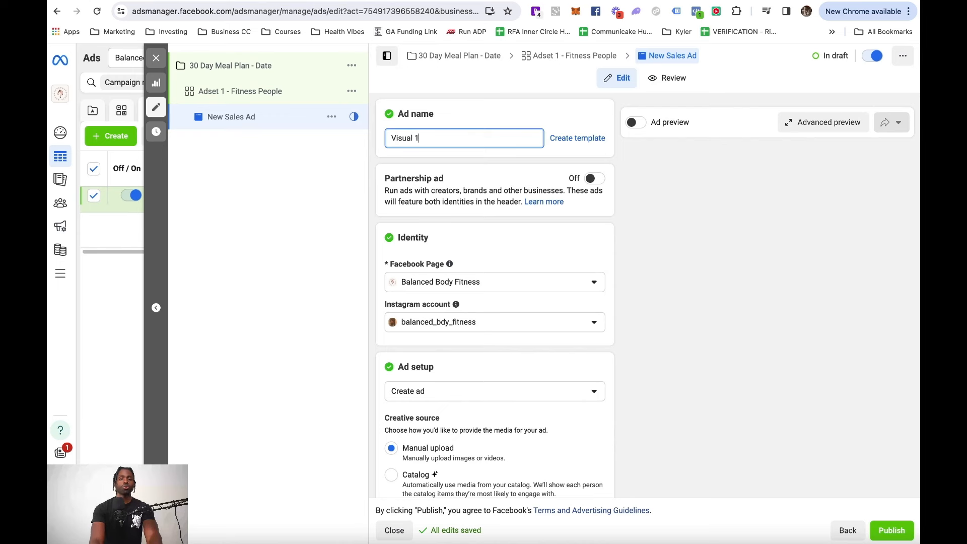
click(635, 122)
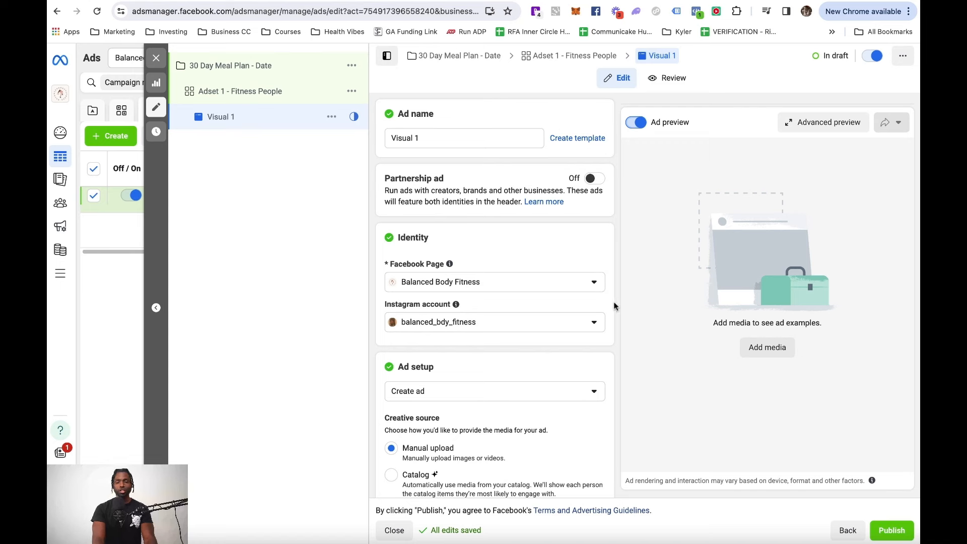
scroll(614, 305, down, 3)
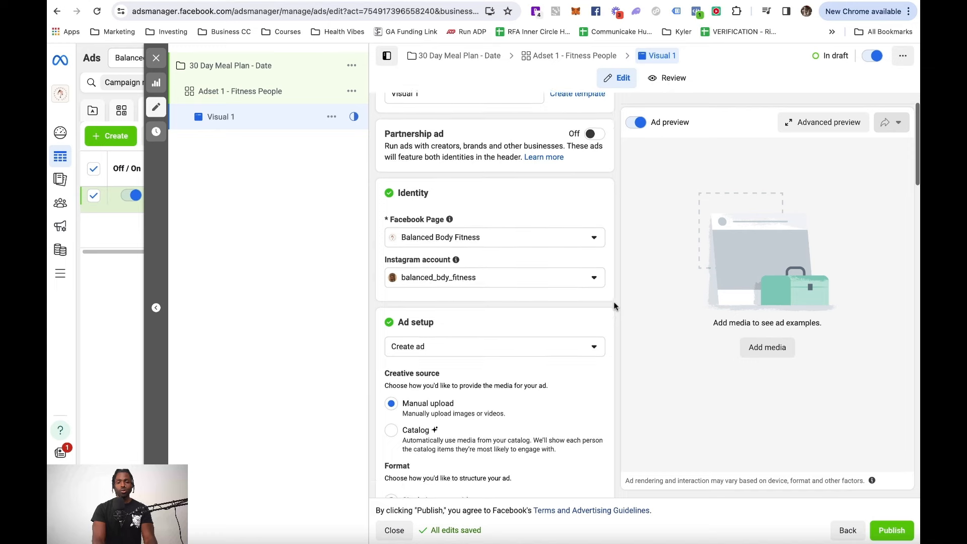
Go through the ad setup with manual upload and single image or video format, and start adding a video to the ad creative
scroll(614, 306, down, 5)
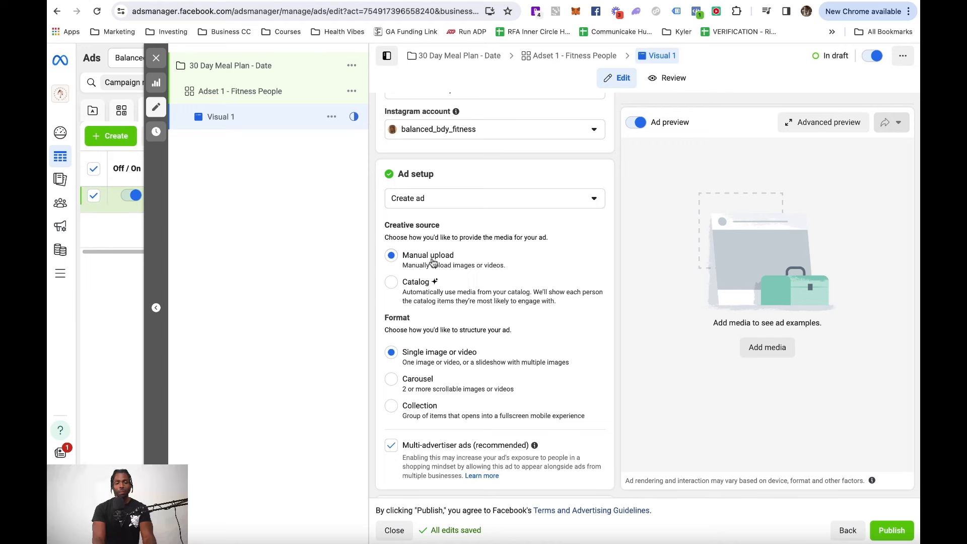
scroll(521, 264, down, 1)
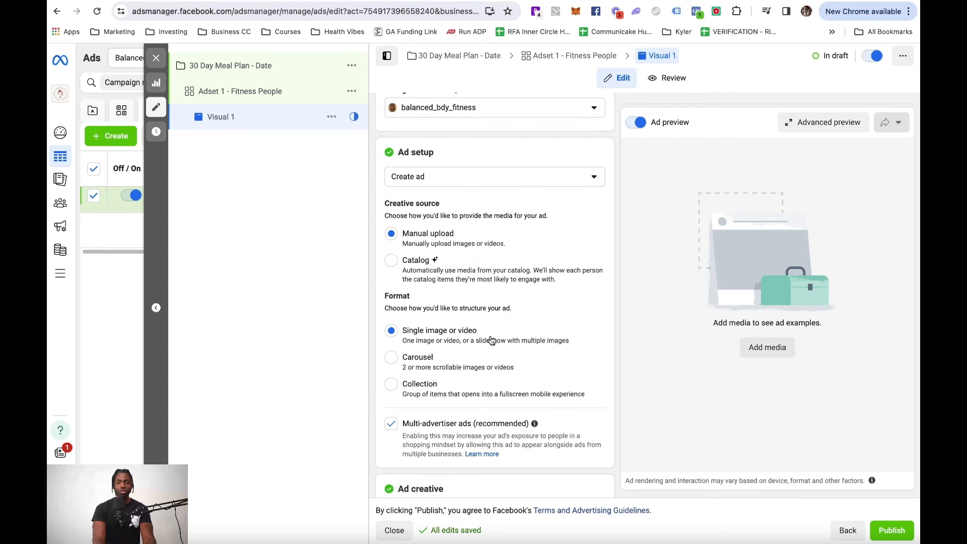
scroll(554, 335, down, 1)
scroll(554, 335, down, 3)
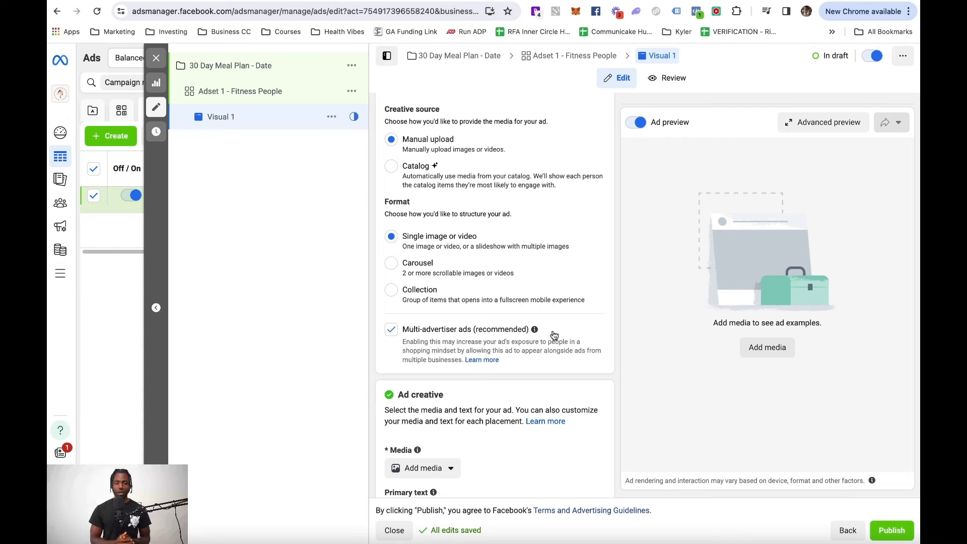
scroll(579, 346, down, 5)
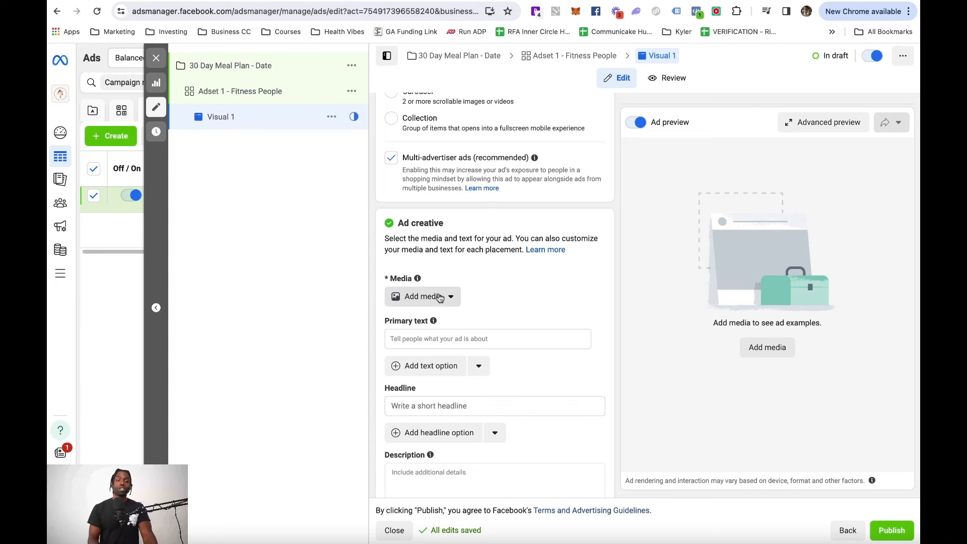
click(440, 298)
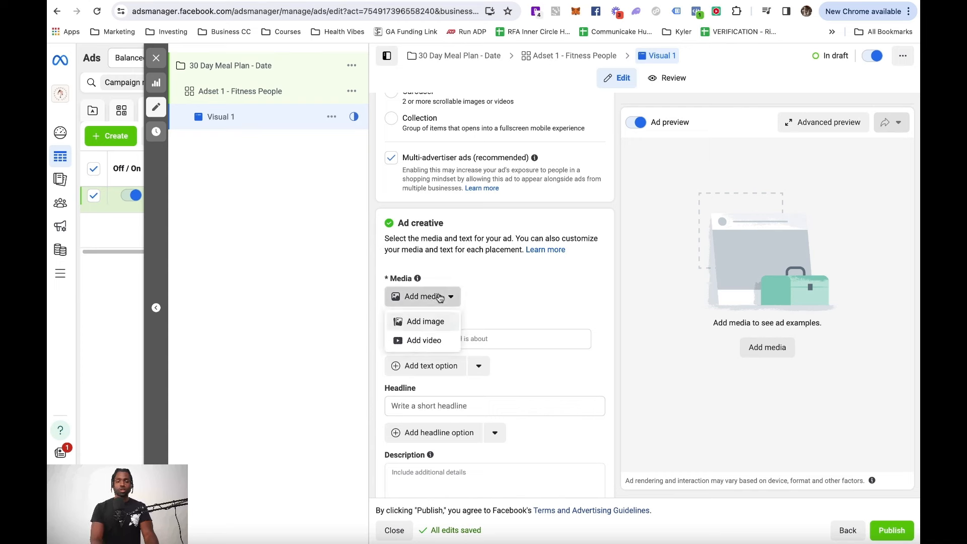
click(424, 341)
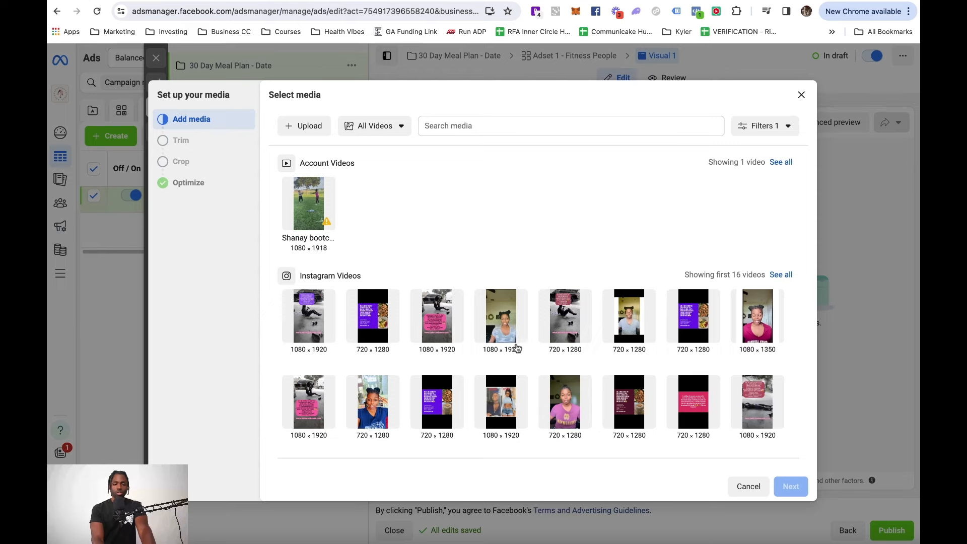
Browse the existing account, Instagram and Page videos, and upload 202404161410.mp4 from the Downloads folder as the ad's media
scroll(476, 338, down, 2)
scroll(476, 337, down, 4)
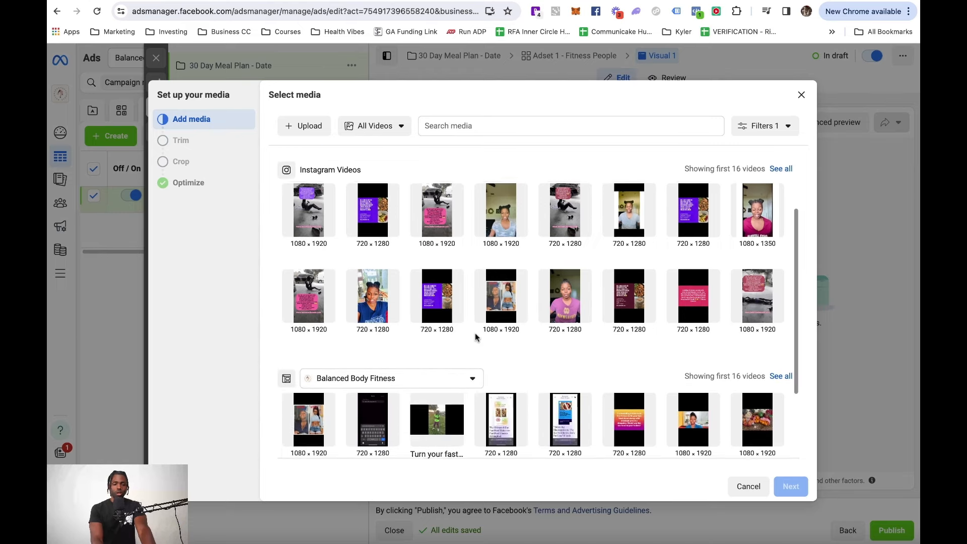
scroll(476, 337, down, 1)
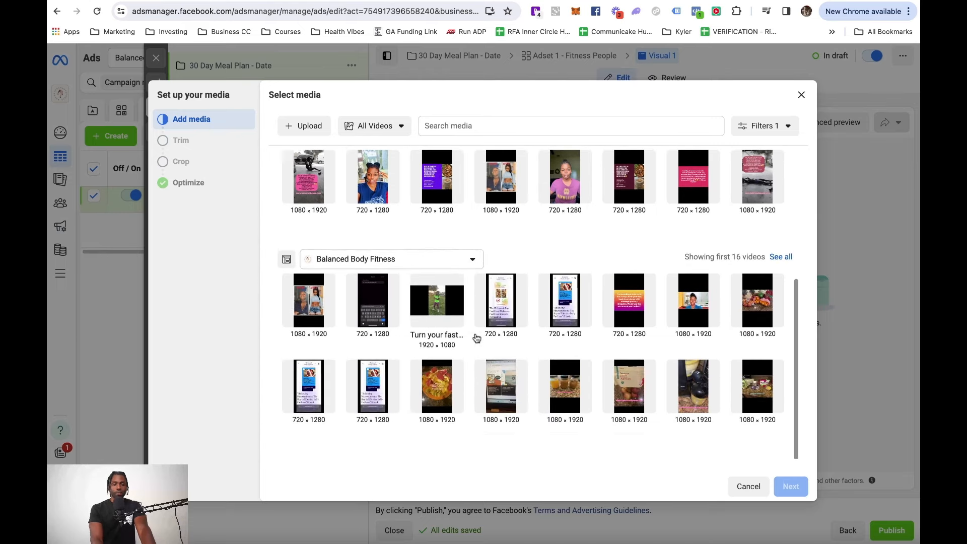
scroll(491, 314, up, 8)
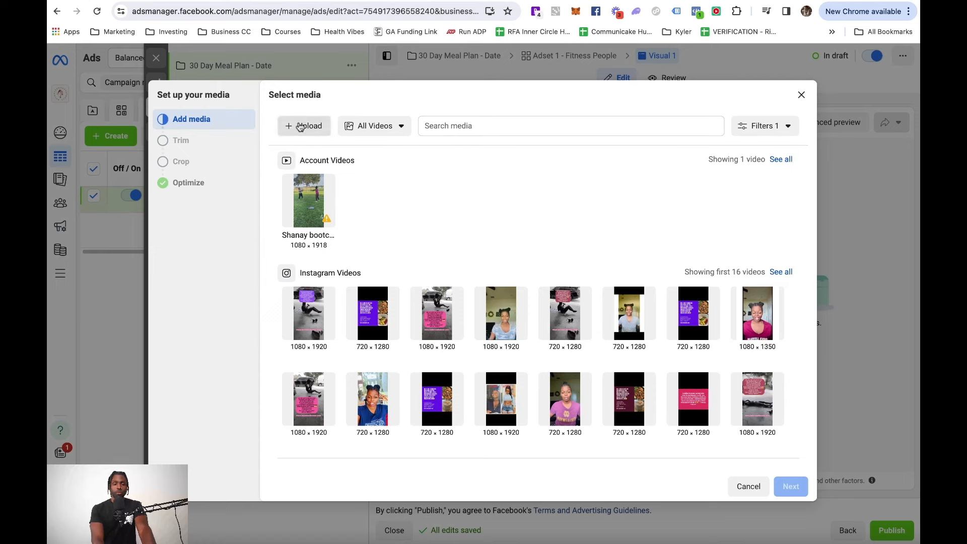
click(299, 125)
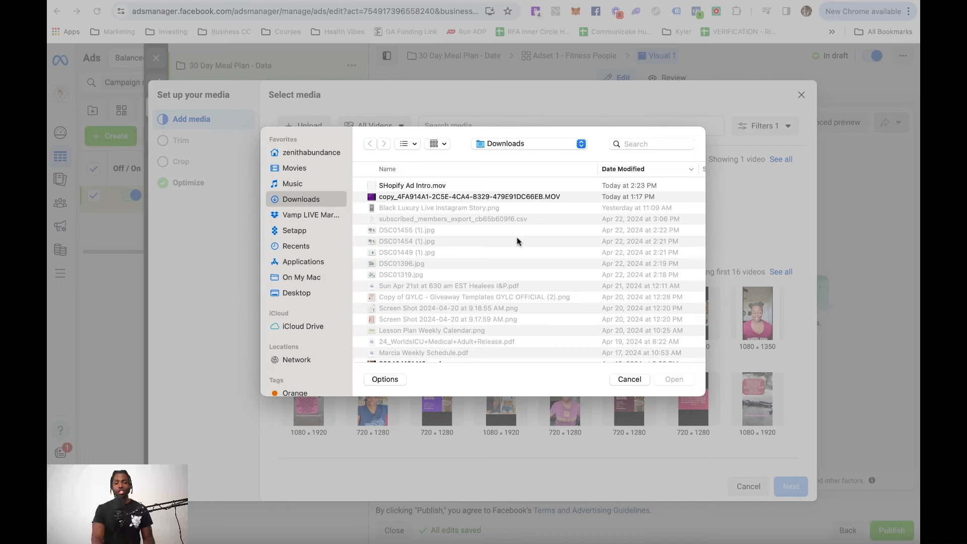
scroll(516, 237, down, 4)
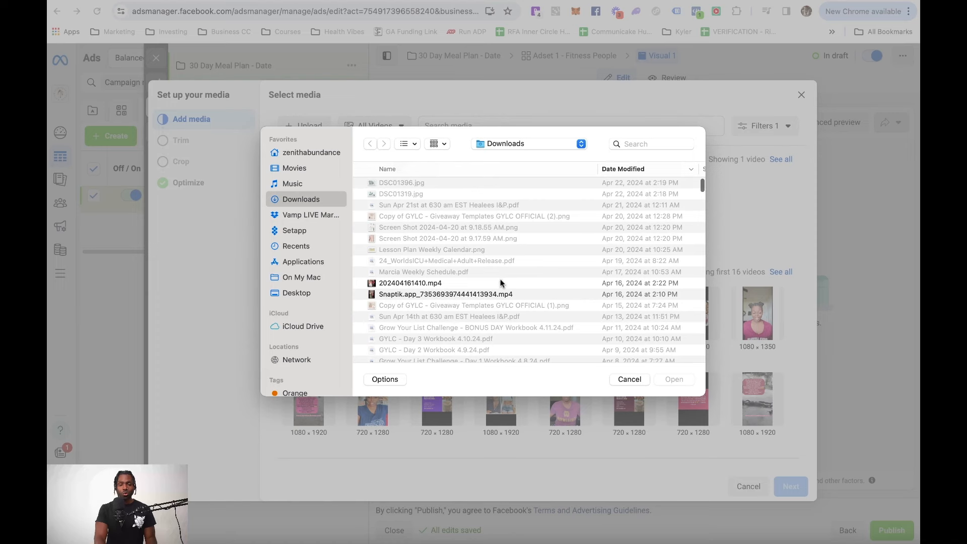
click(419, 284)
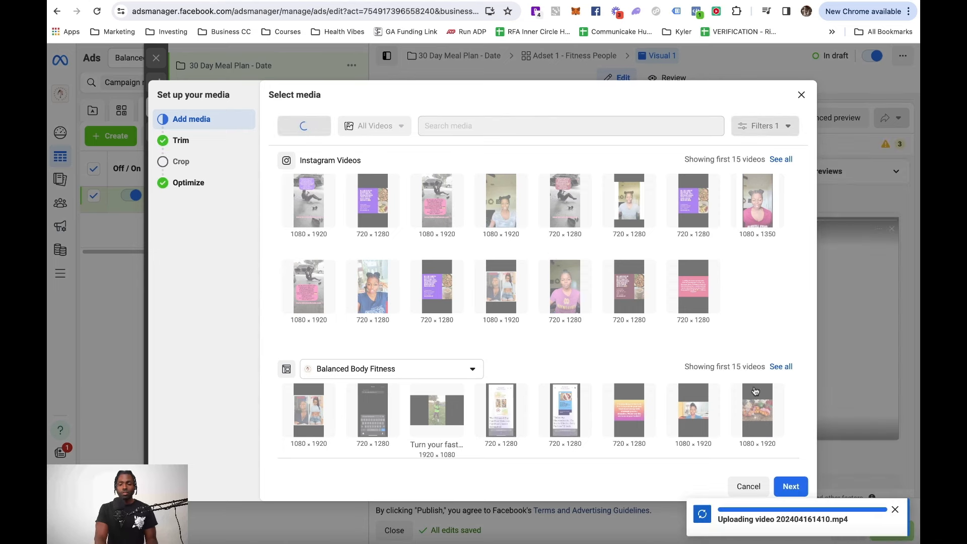
Leave the uploaded video untrimmed with original crops for all placements, and close the media setup at the Advantage+ creative enhancements
click(791, 486)
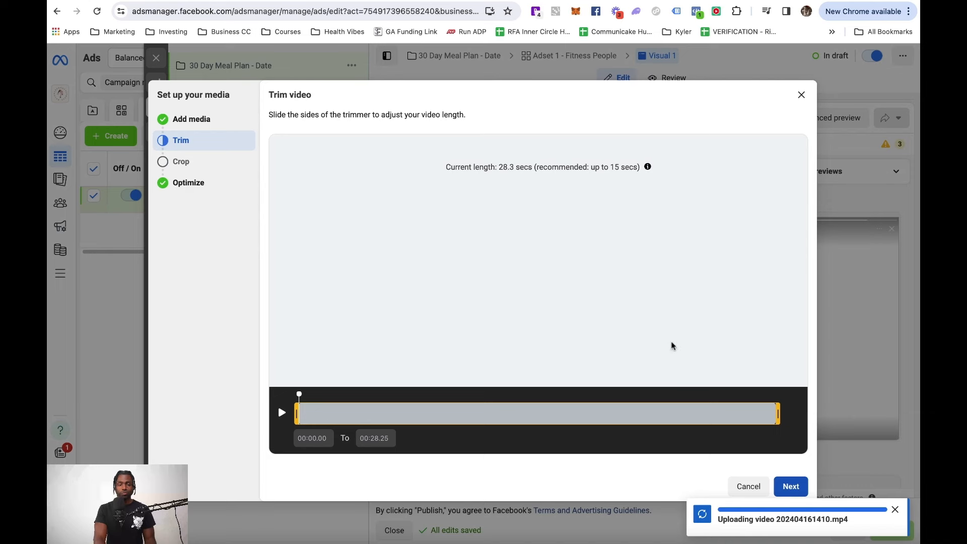
click(794, 489)
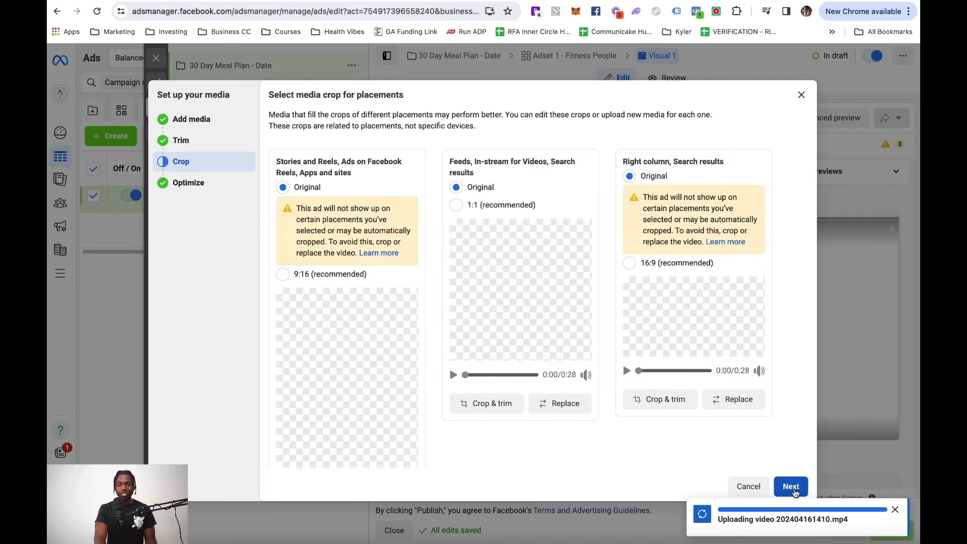
click(791, 487)
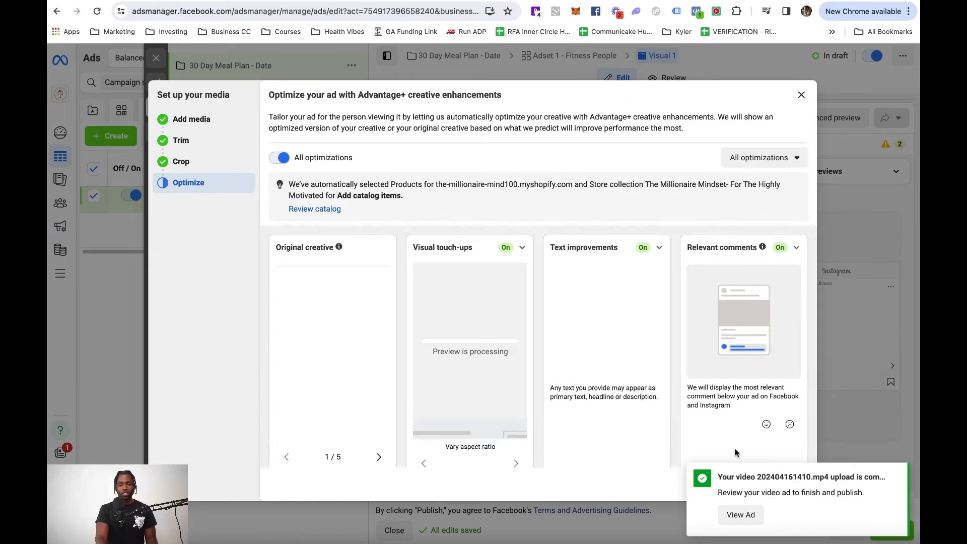
click(895, 473)
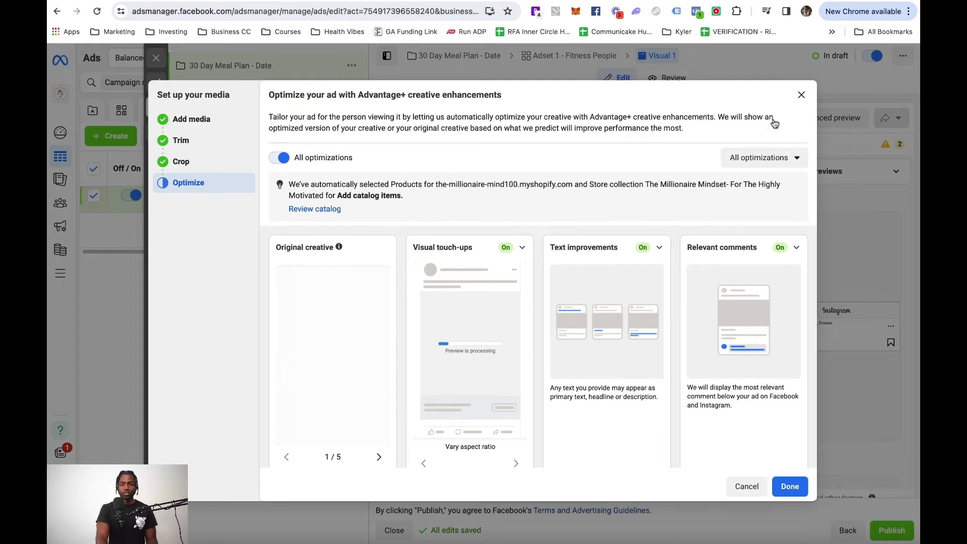
click(801, 94)
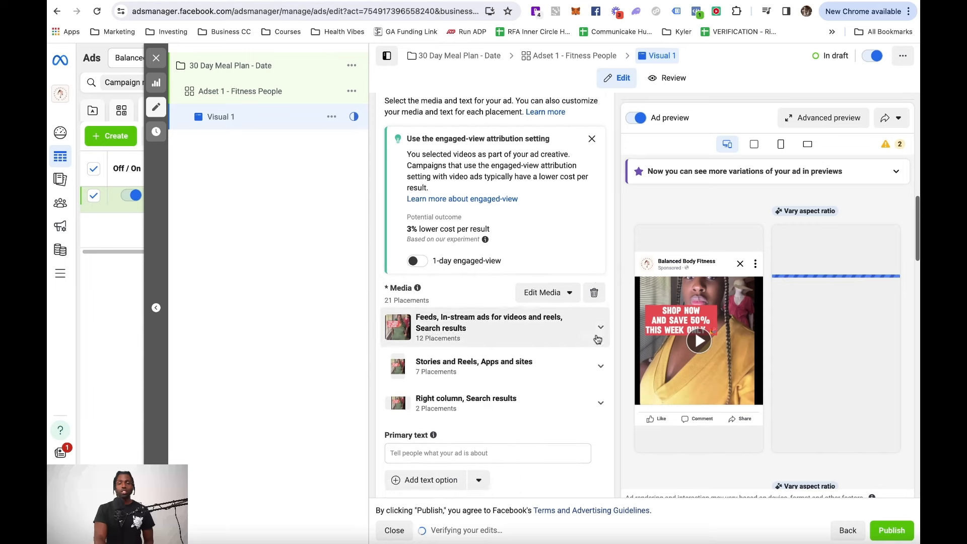
Switch to ChatGPT and submit the prepared prompt for sales-focused Facebook ad copy on 30 day meal plans, at 100 words or less
scroll(594, 296, down, 5)
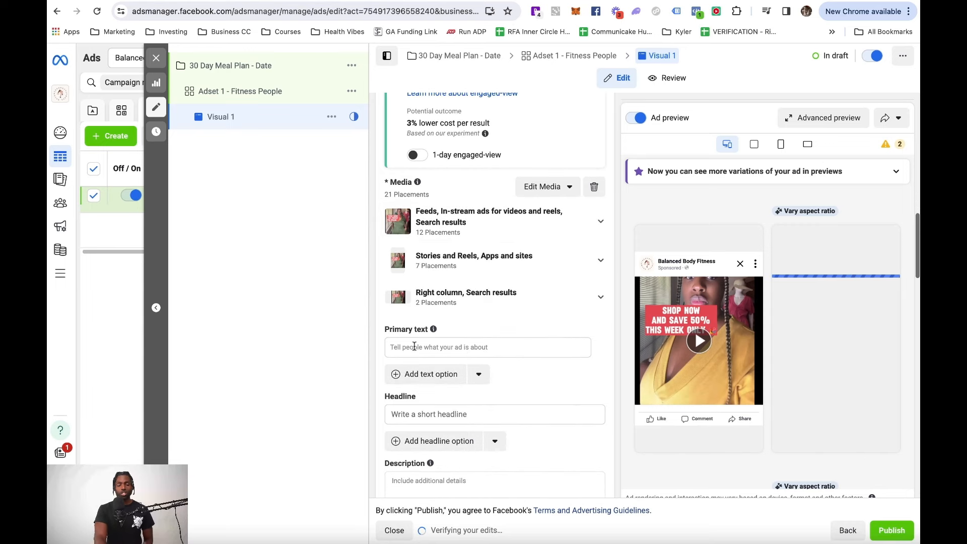
click(414, 346)
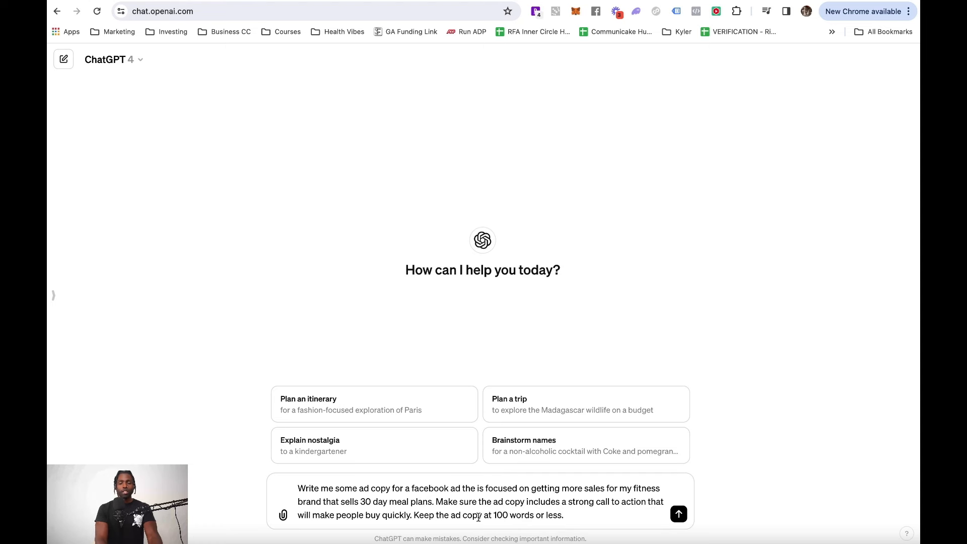
click(574, 516)
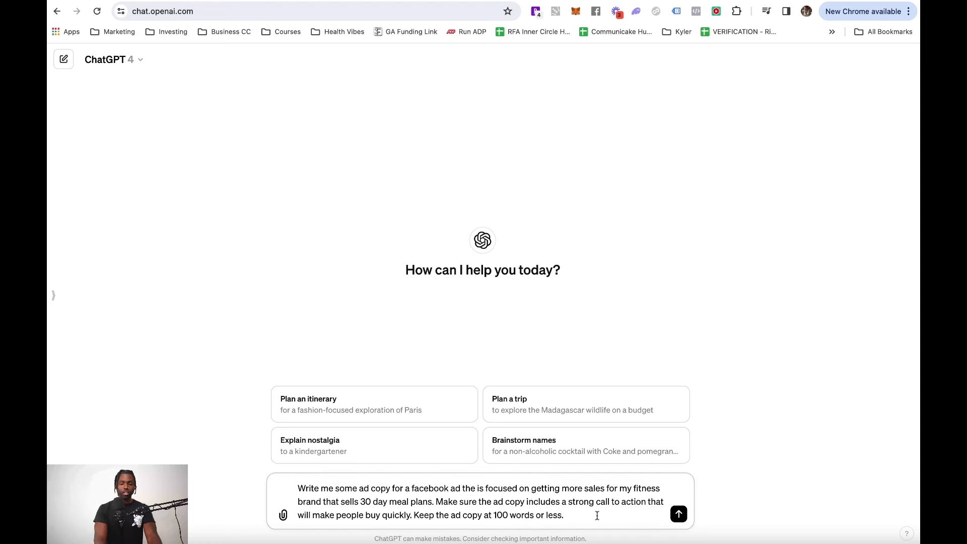
key(Return)
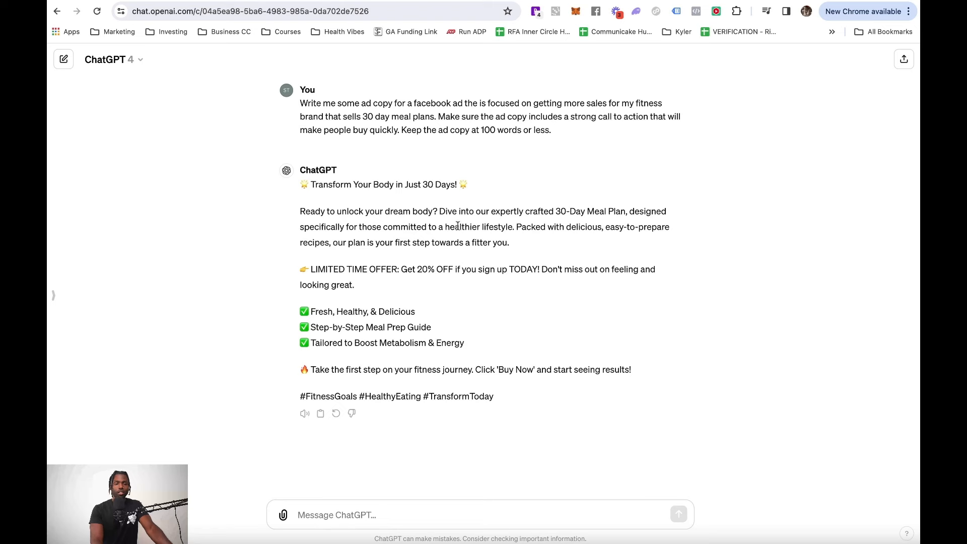
Copy the generated ad copy without its hashtags and paste it as the ad's primary text in Meta Ads Manager
drag(635, 371, 300, 181)
key(ctrl+c)
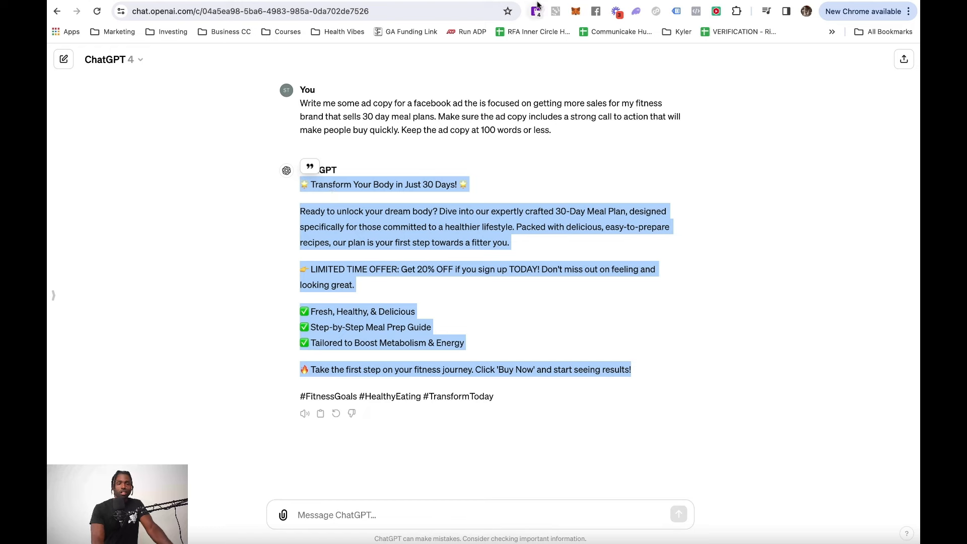
click(553, 1)
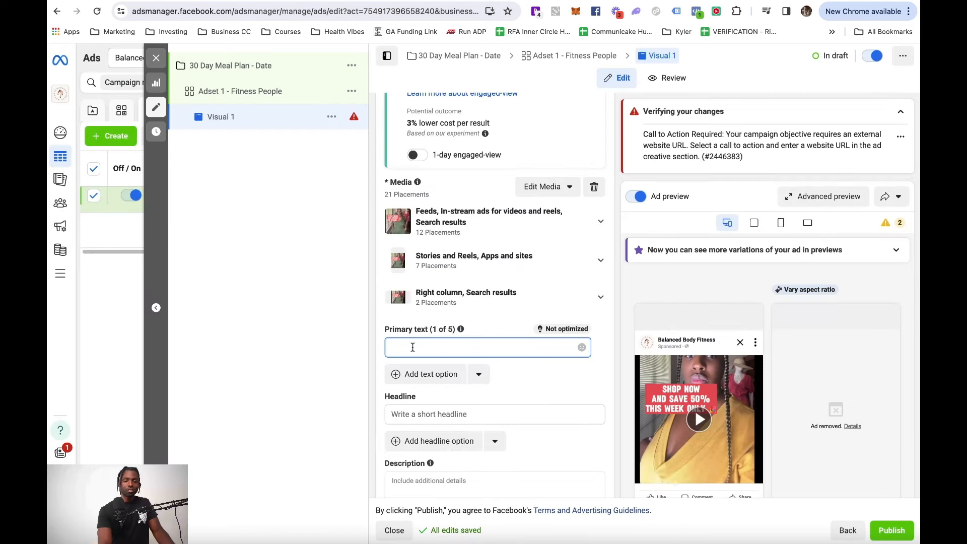
key(ctrl+v)
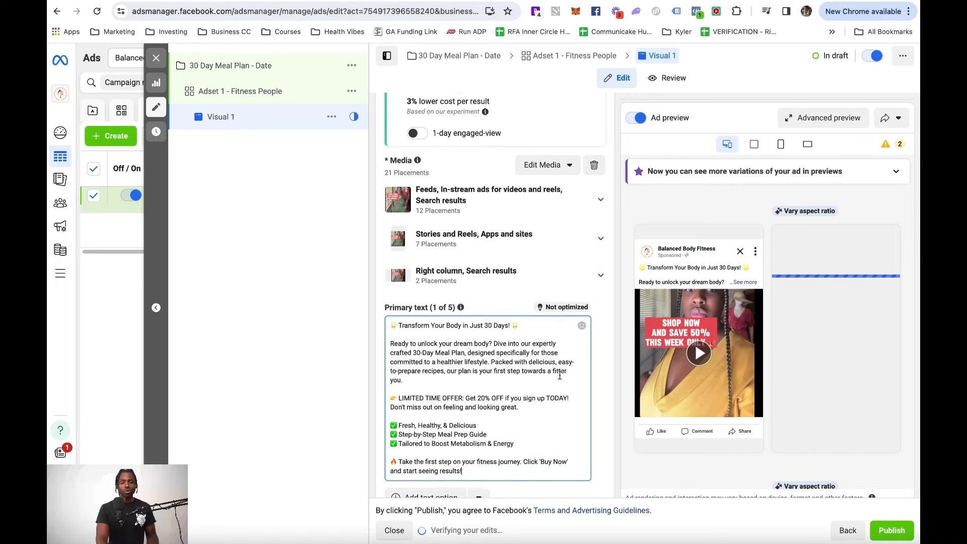
Enter "First 15 Orders Get 20% Off!" as the ad's headline
scroll(539, 387, down, 4)
scroll(596, 309, down, 1)
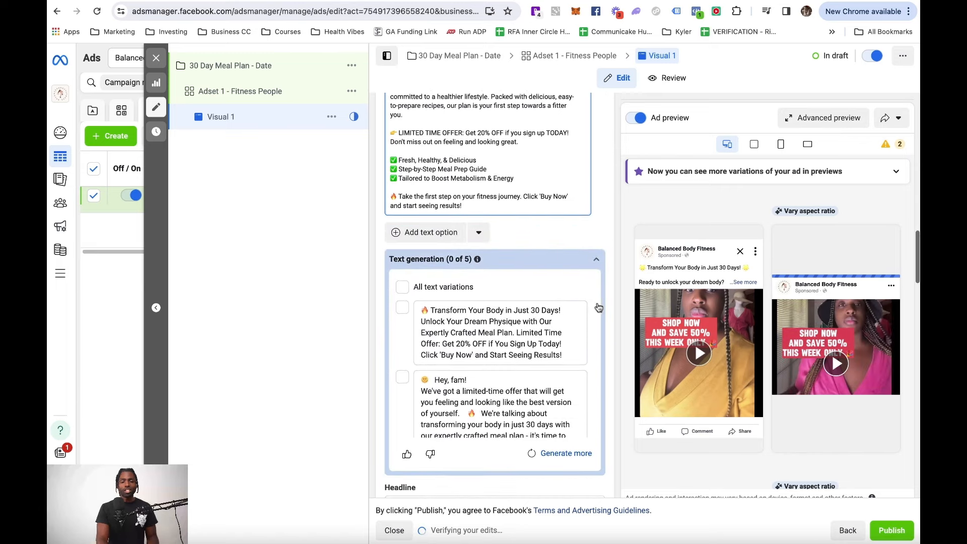
scroll(609, 265, down, 4)
scroll(610, 263, down, 2)
click(485, 268)
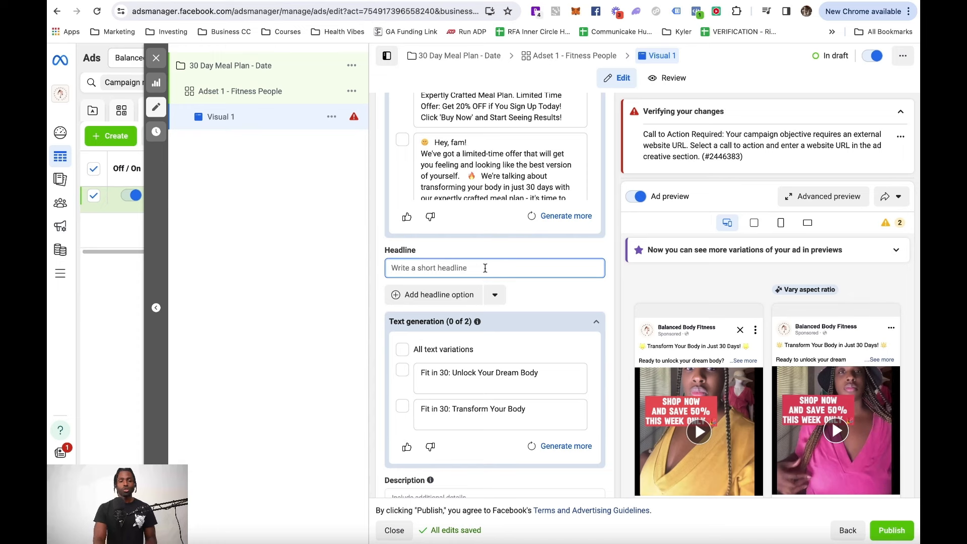
text(First 15 )
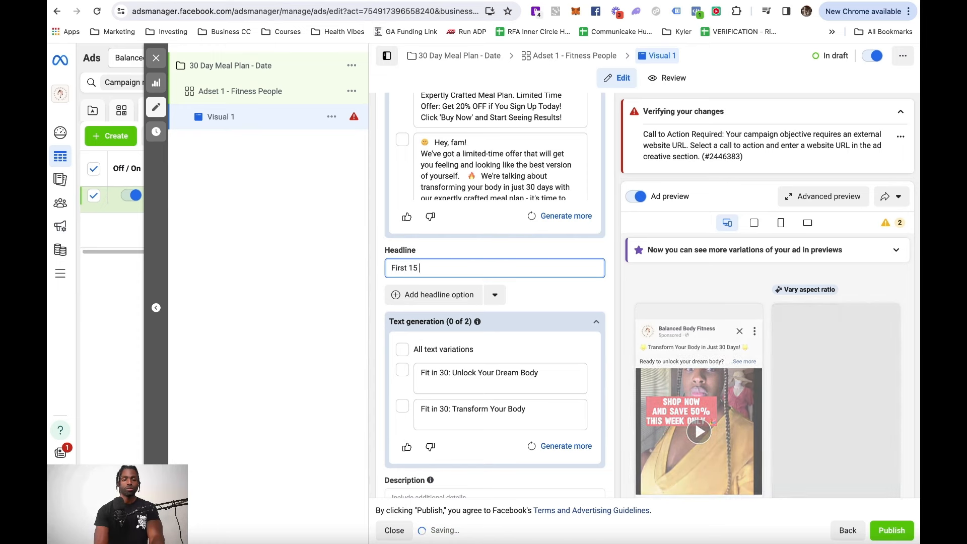
text(Orders Get)
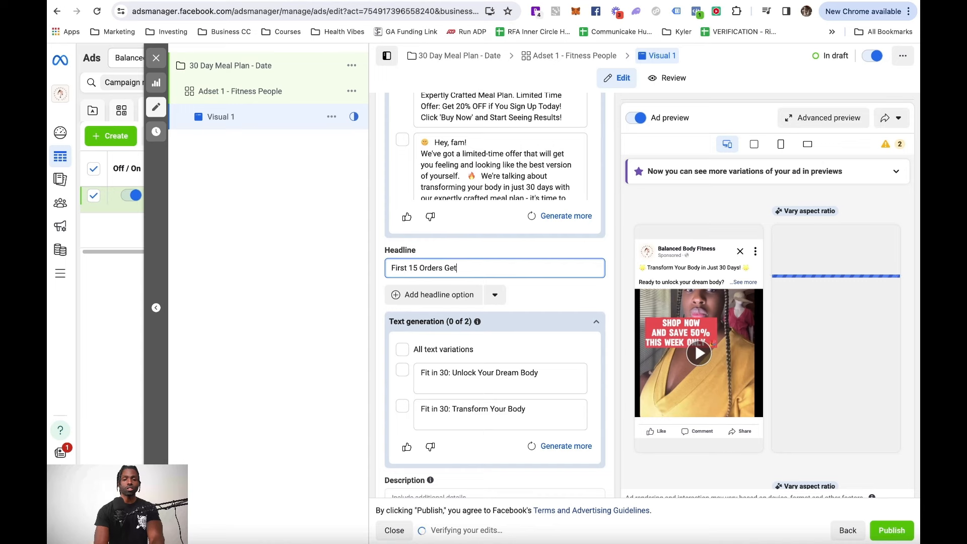
text( 20% Off)
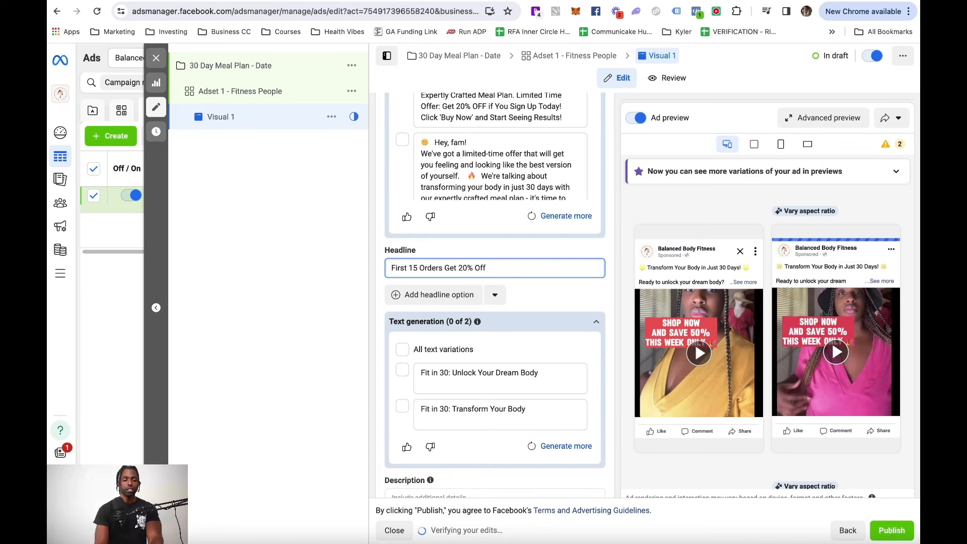
text(!)
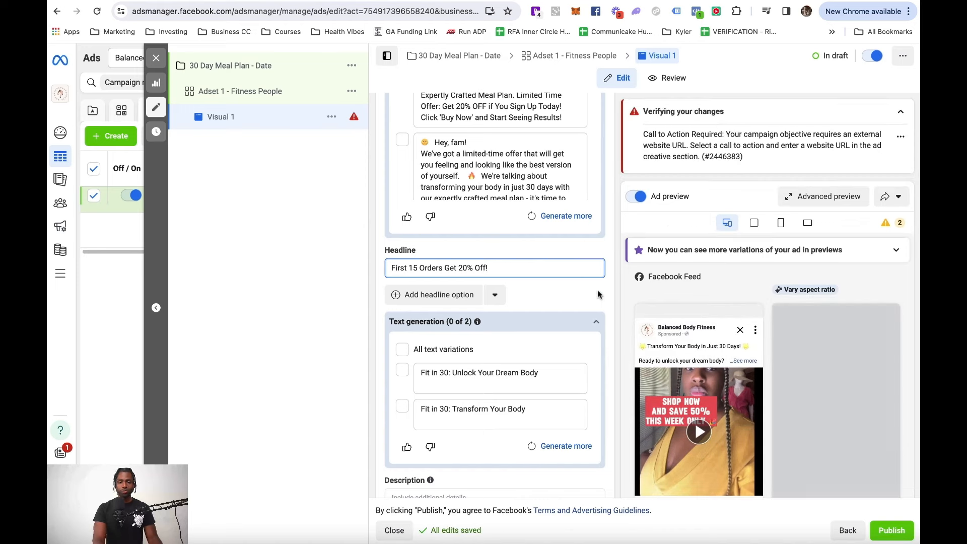
Set the ad's call to action to Shop now
scroll(611, 303, down, 5)
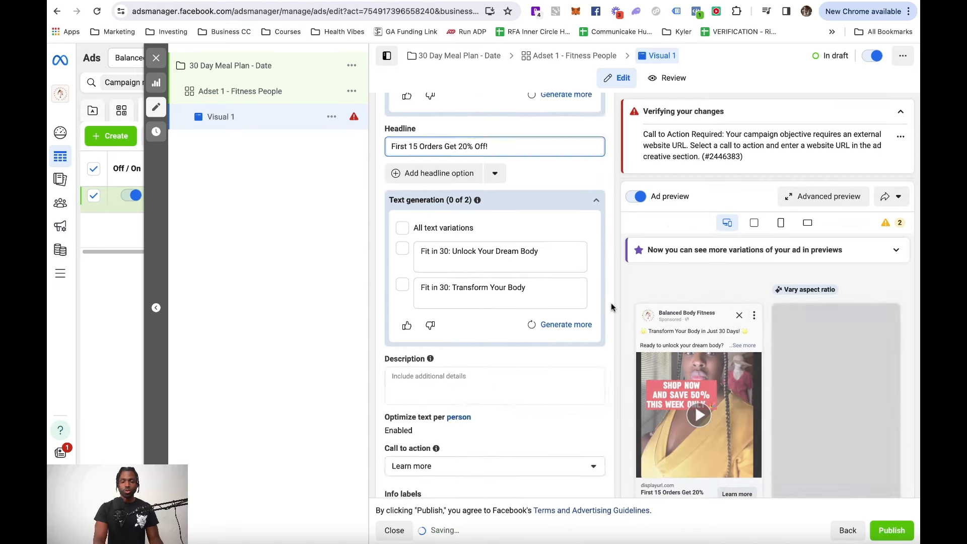
scroll(611, 306, down, 2)
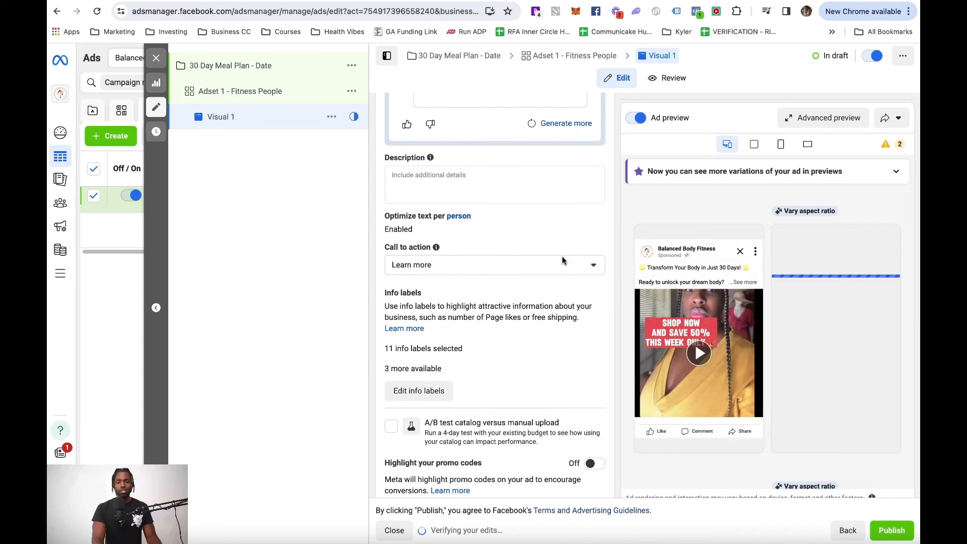
click(590, 263)
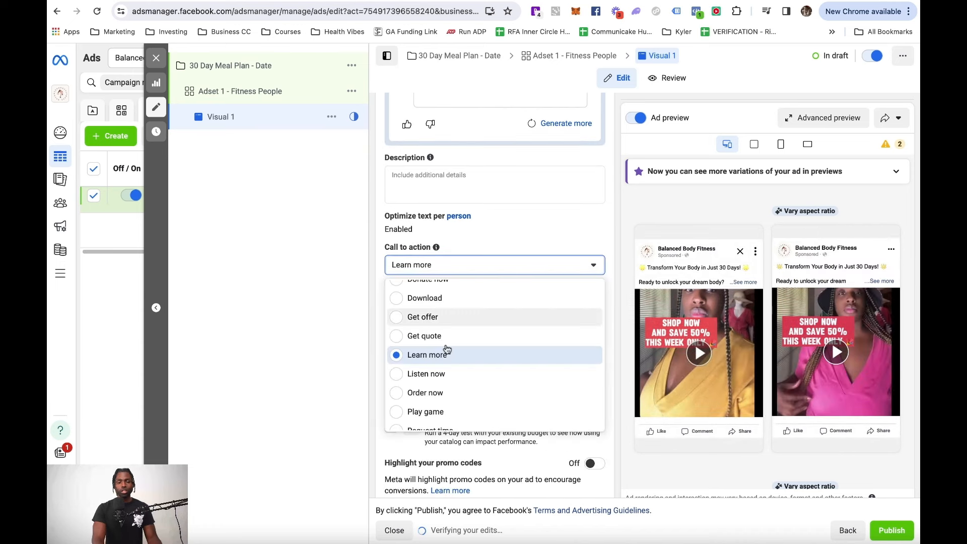
scroll(445, 345, down, 3)
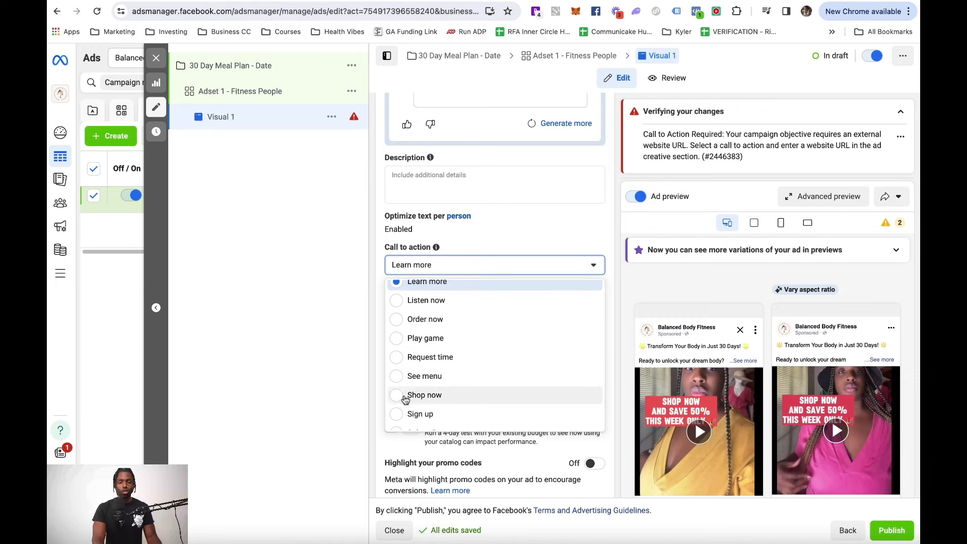
click(559, 396)
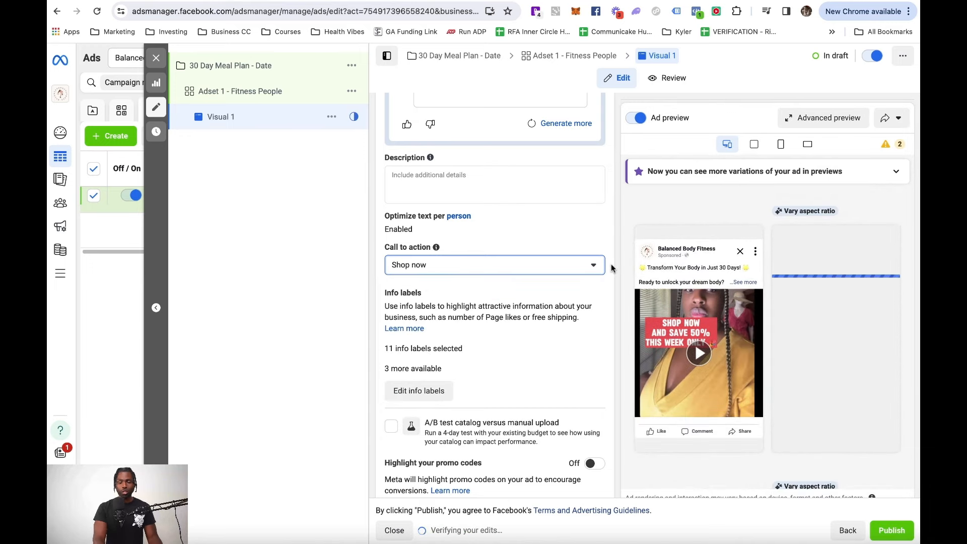
Copy the 30 Day Customized Meal Plan page's URL from the Balanced Body Fitness store and paste it as the ad's website URL in Meta Ads Manager
scroll(611, 263, down, 4)
scroll(611, 263, down, 5)
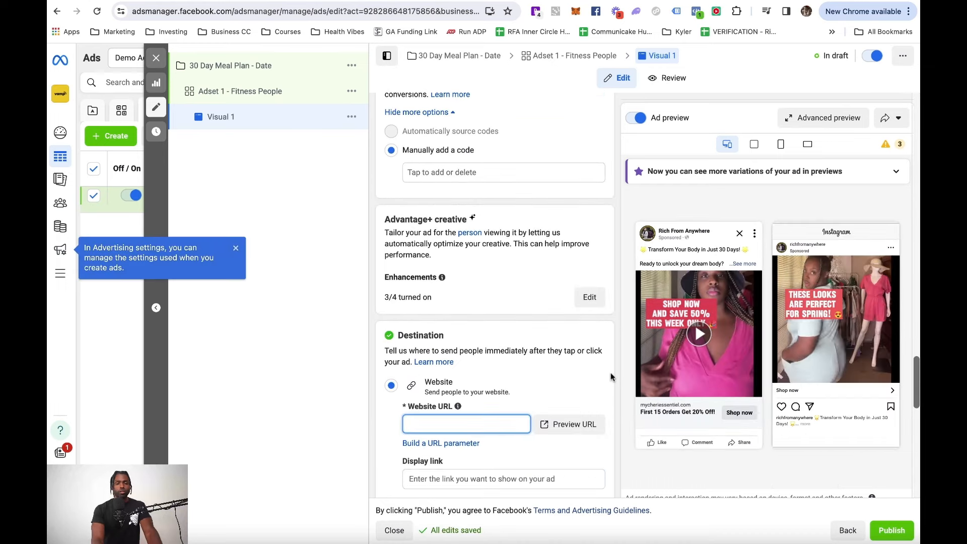
click(610, 373)
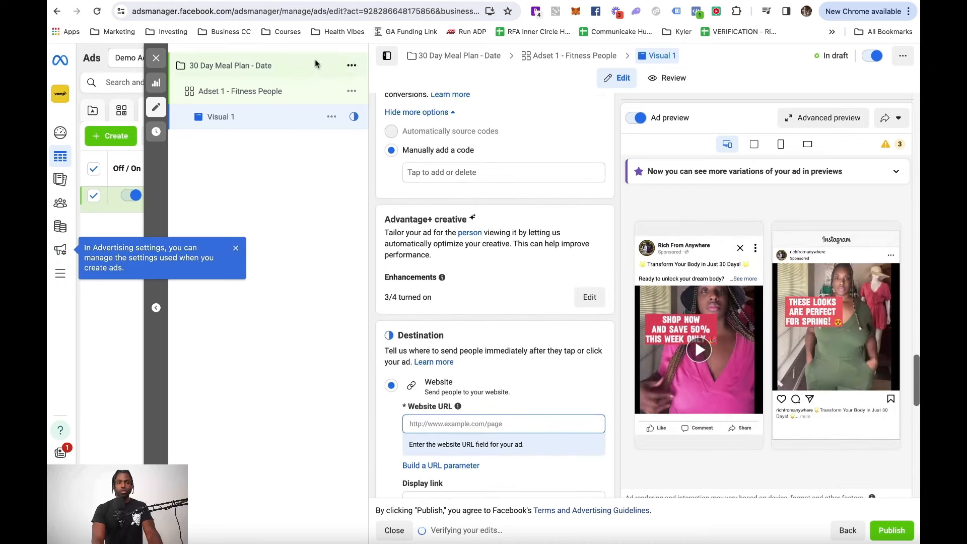
click(296, 1)
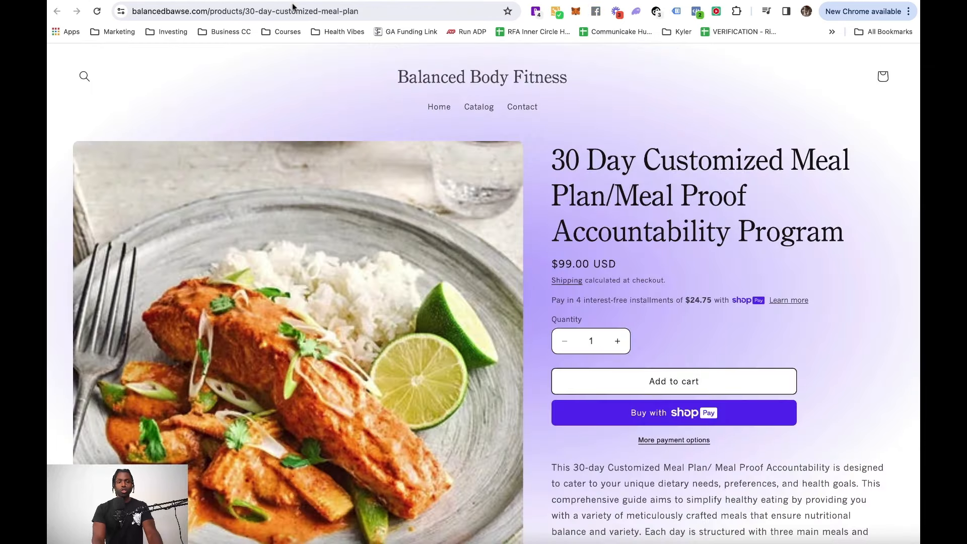
click(209, 11)
key(super+c)
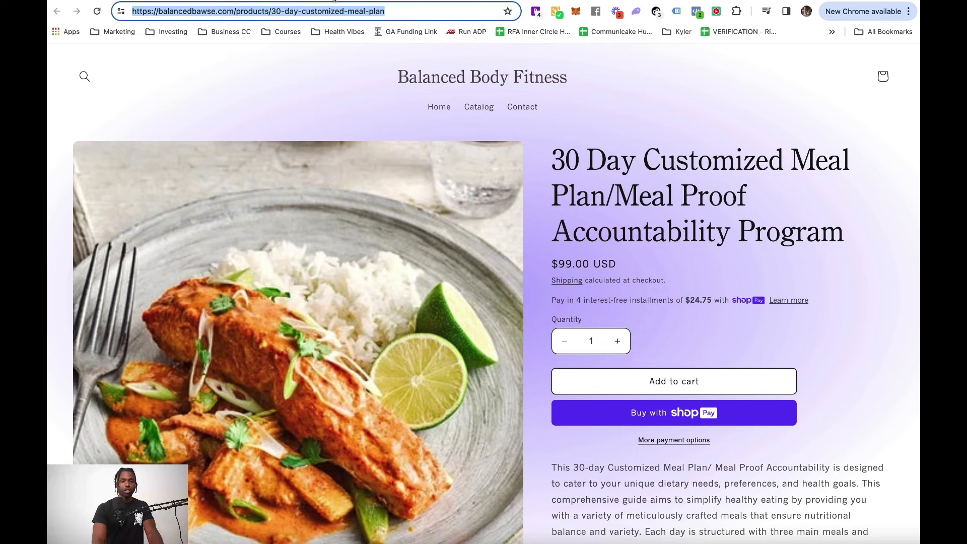
click(334, 1)
click(452, 425)
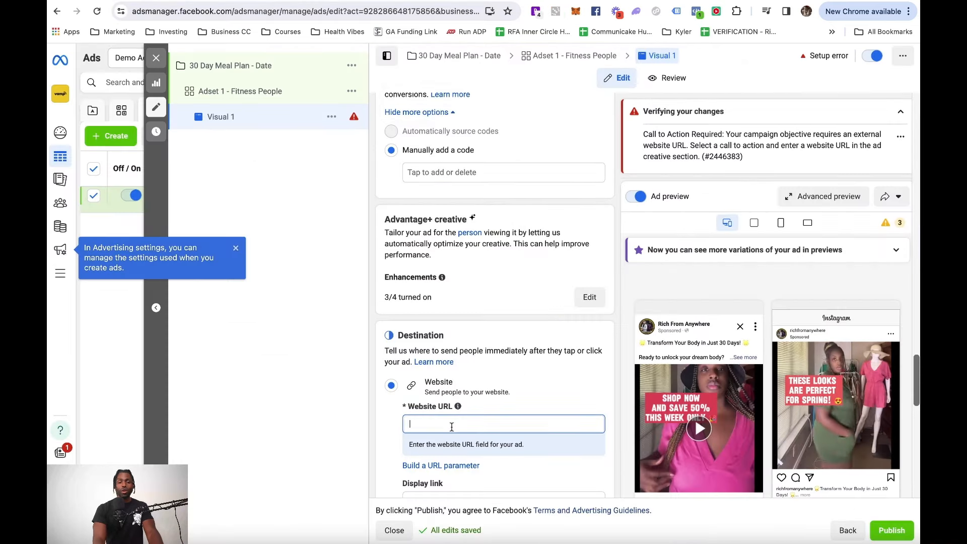
key(super+v)
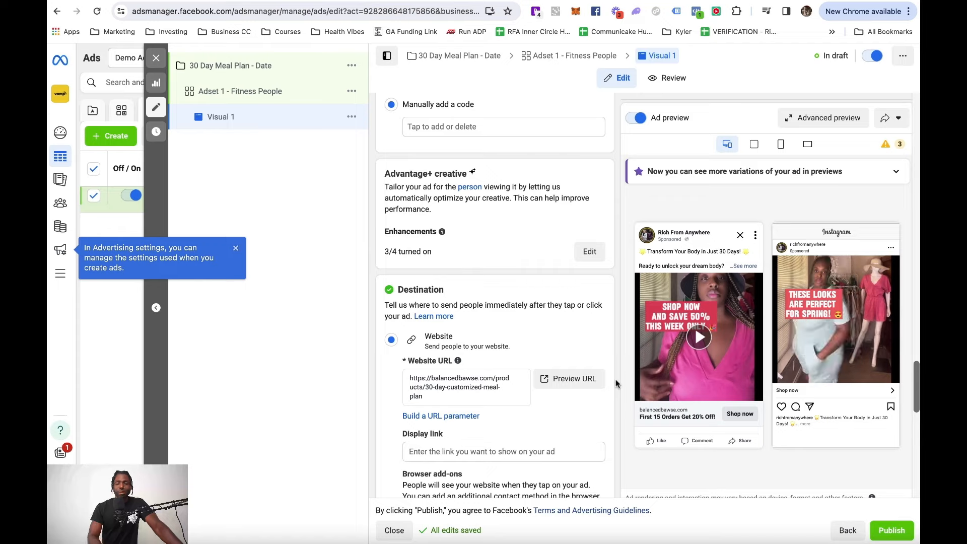
Review the ad's browser add-ons, language and tracking settings
scroll(615, 379, down, 5)
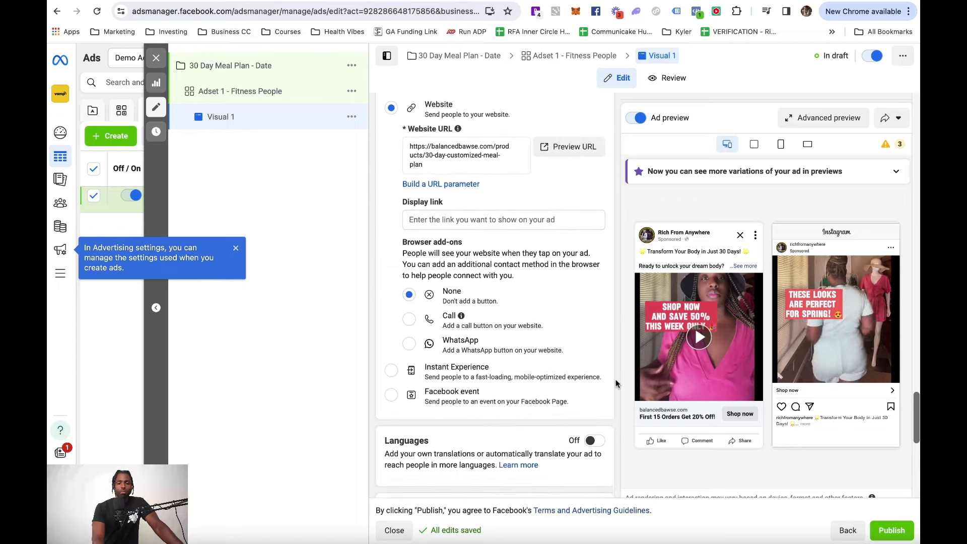
scroll(616, 379, down, 7)
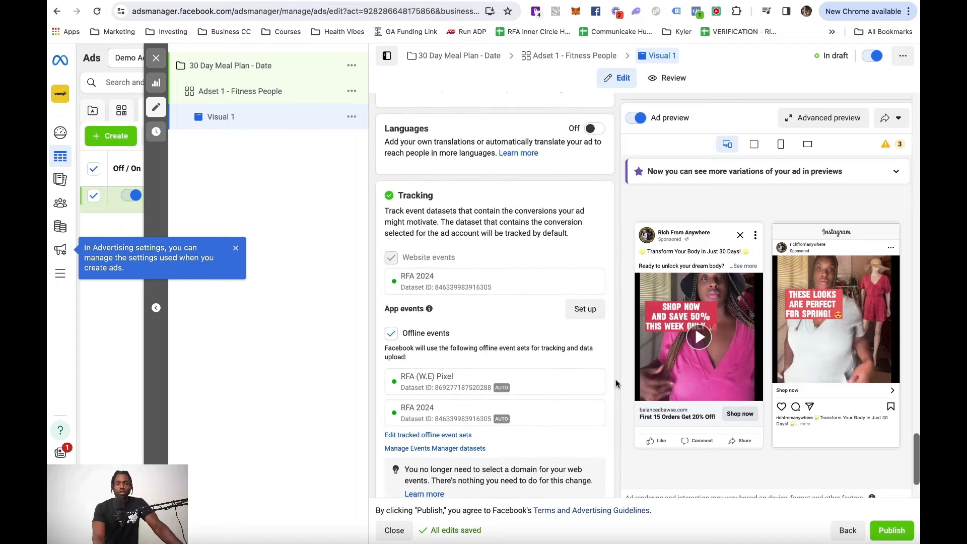